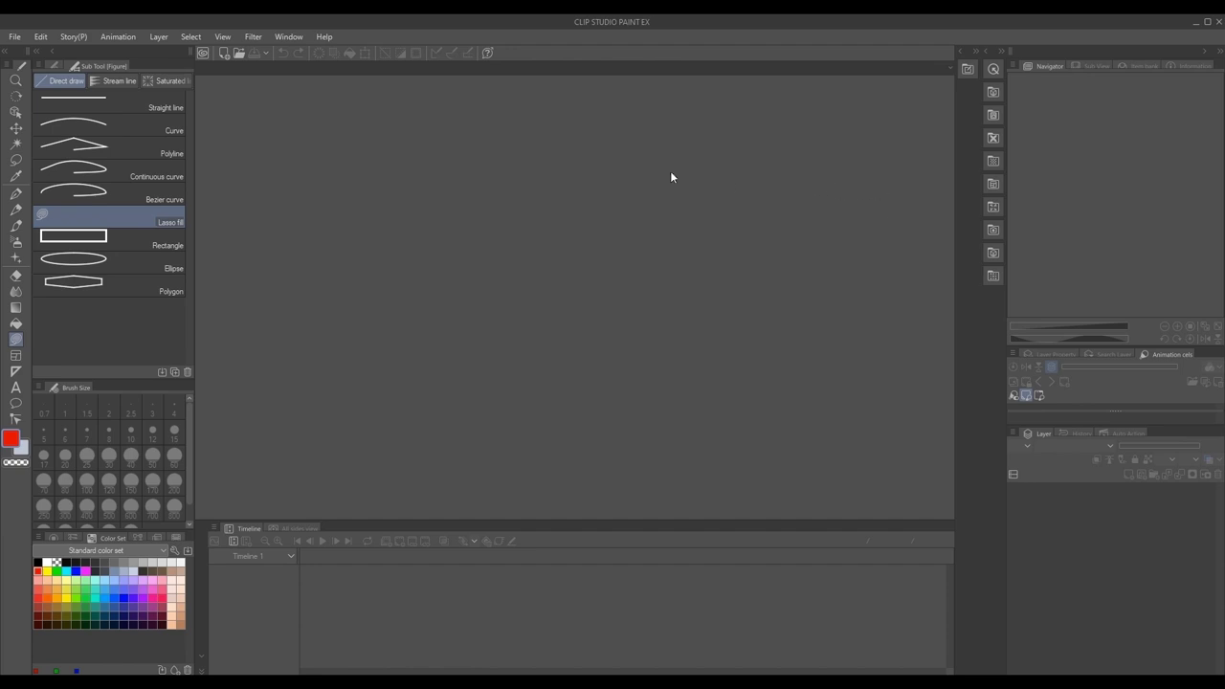
Create a new animation document with a 2048 × 1080 px output frame, 200 dpi resolution and 24 fps frame rate.
click(15, 37)
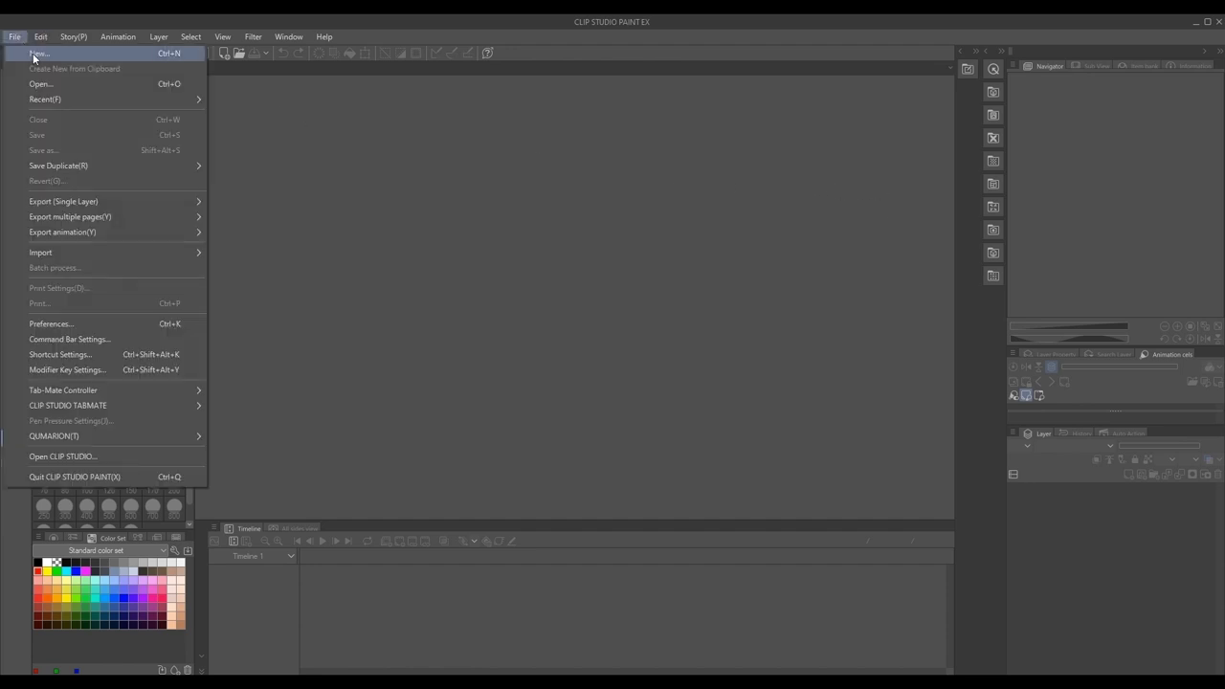
click(34, 56)
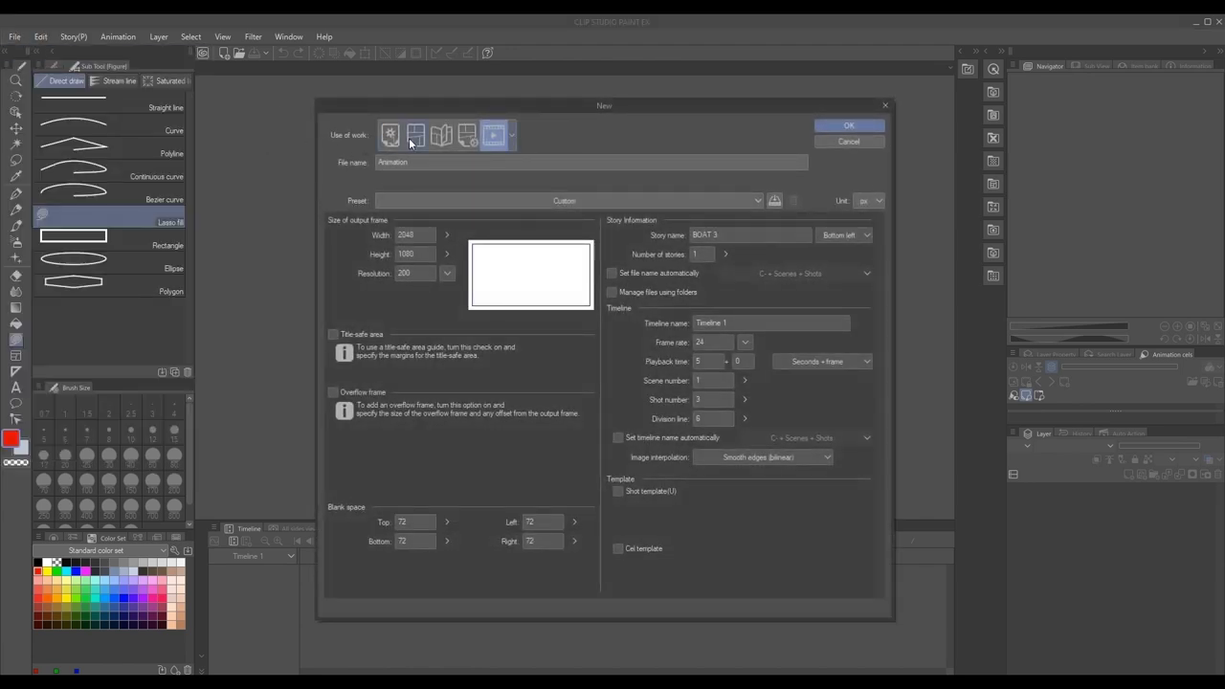
click(391, 137)
click(415, 136)
click(441, 136)
click(467, 137)
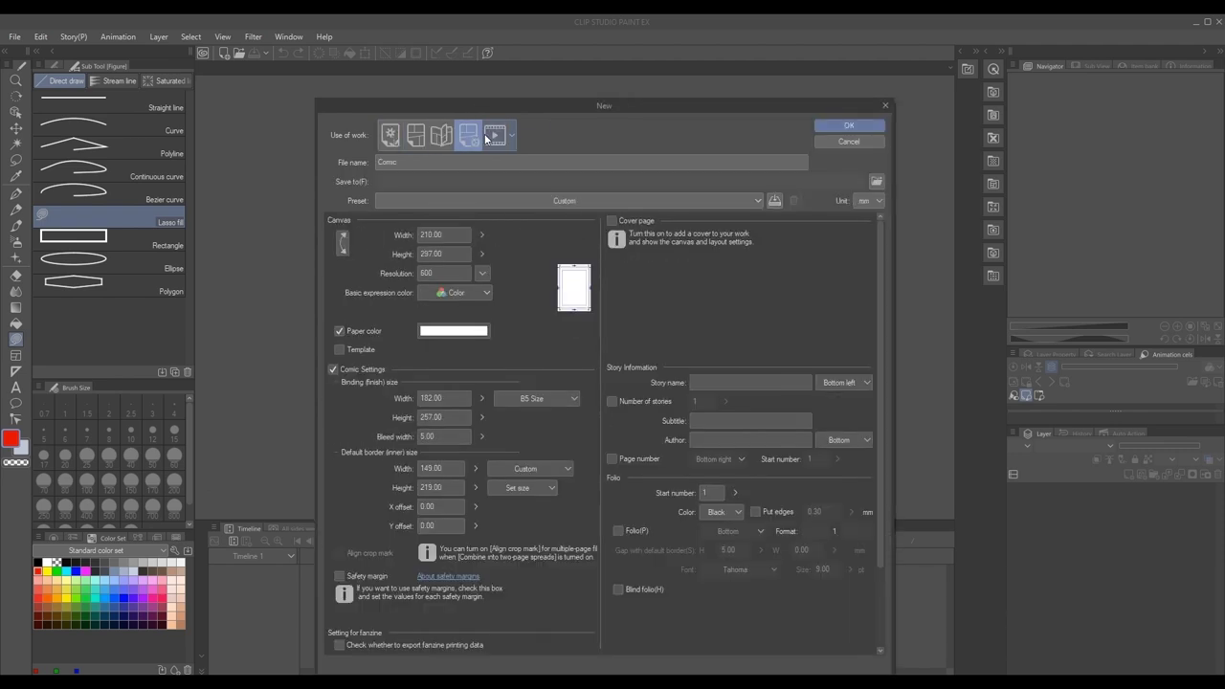
click(492, 137)
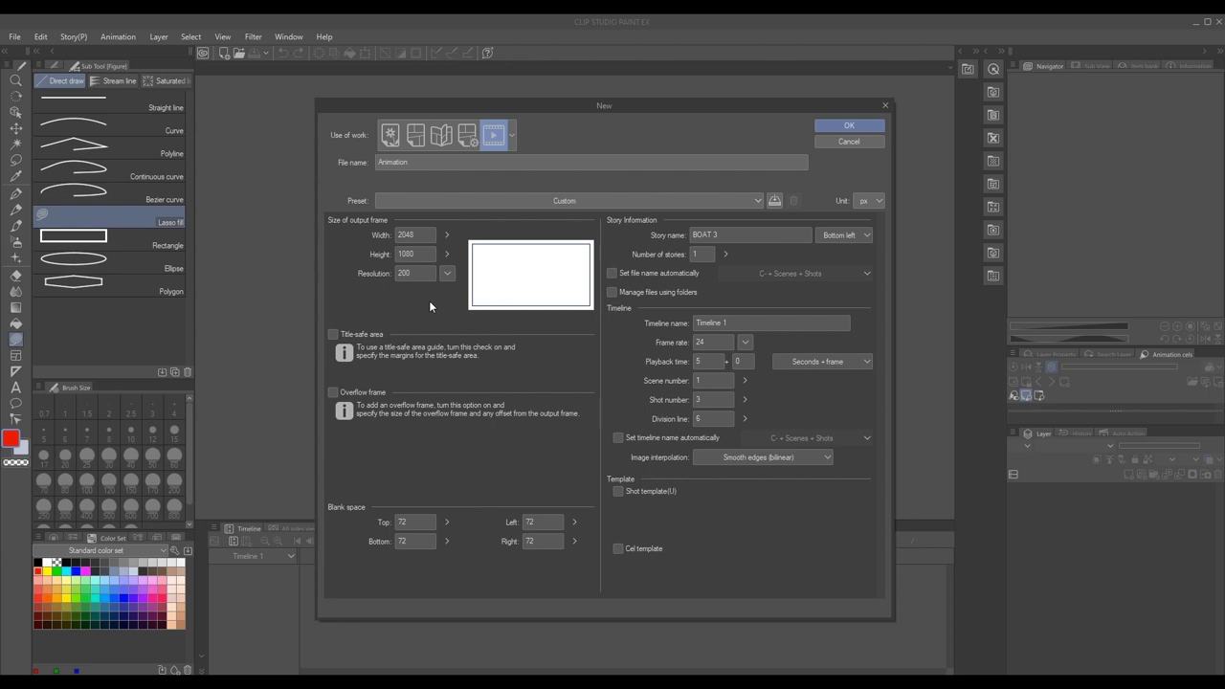
click(865, 127)
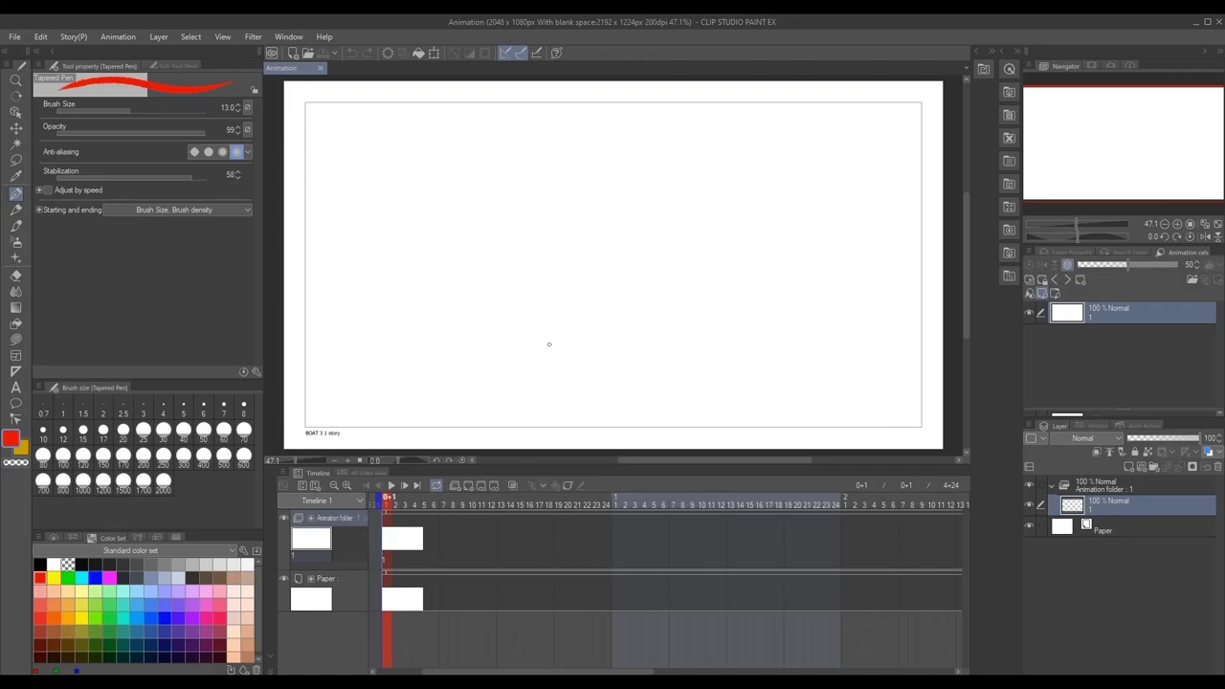
Scrub and play the empty timeline, and shorten the animation folder's clip from its end.
click(288, 36)
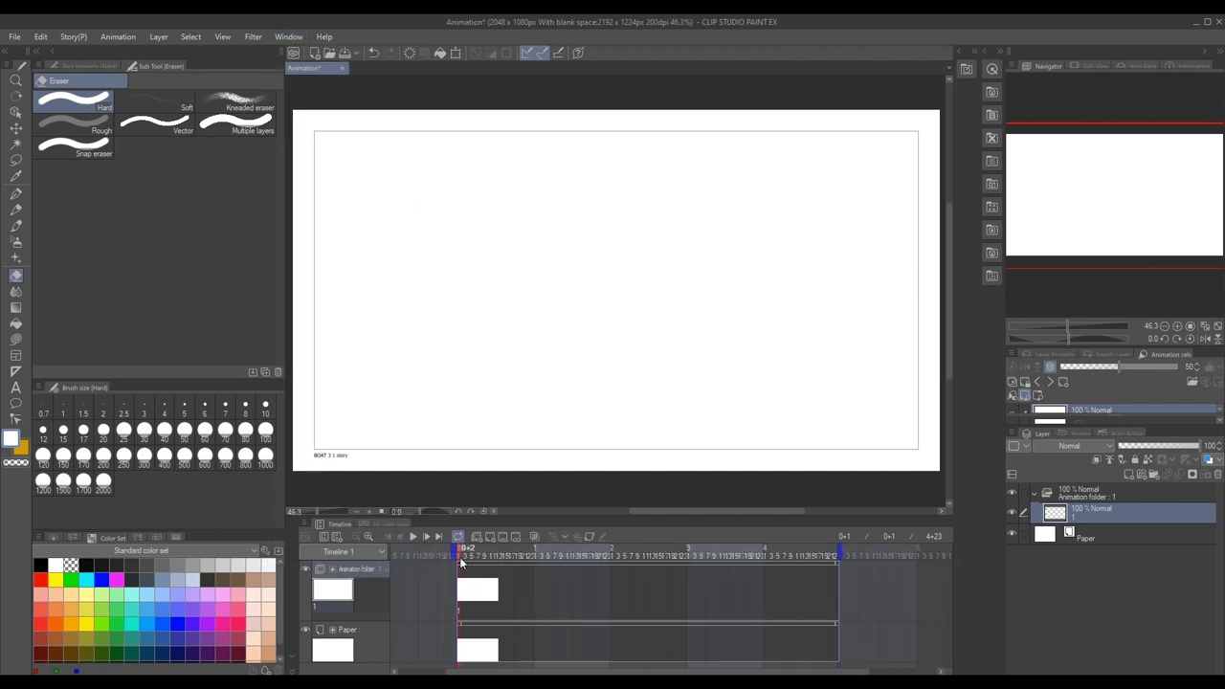
drag(459, 557, 597, 557)
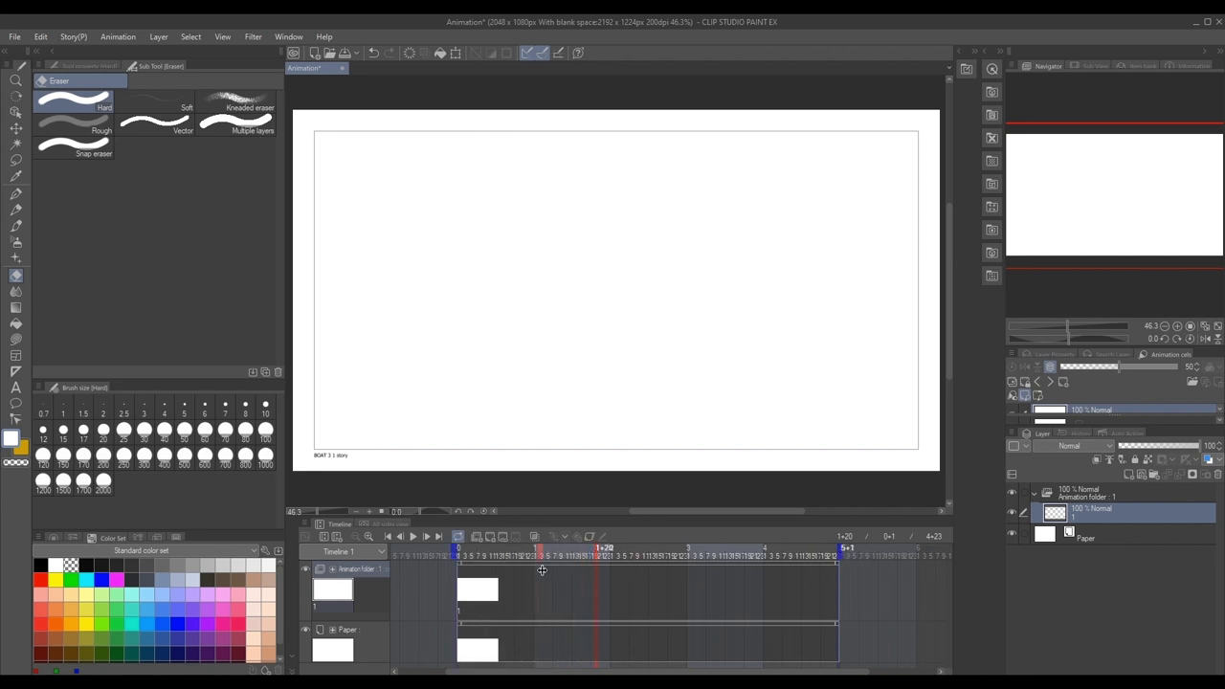
click(413, 537)
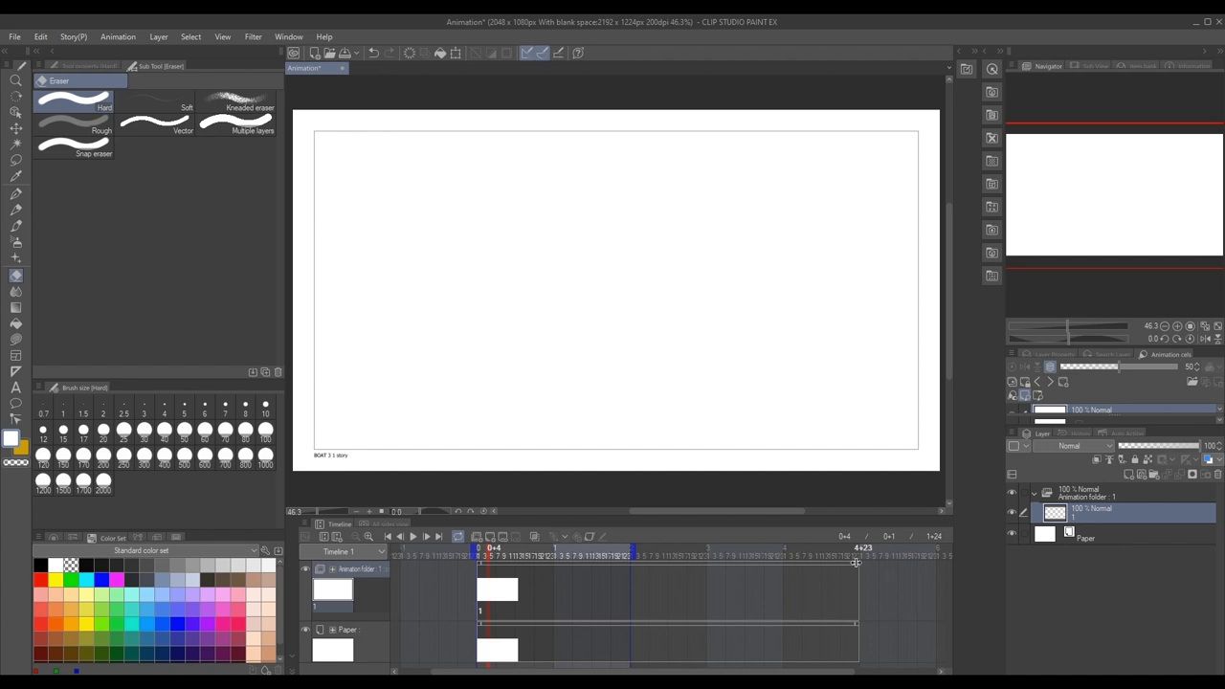
drag(854, 563, 536, 590)
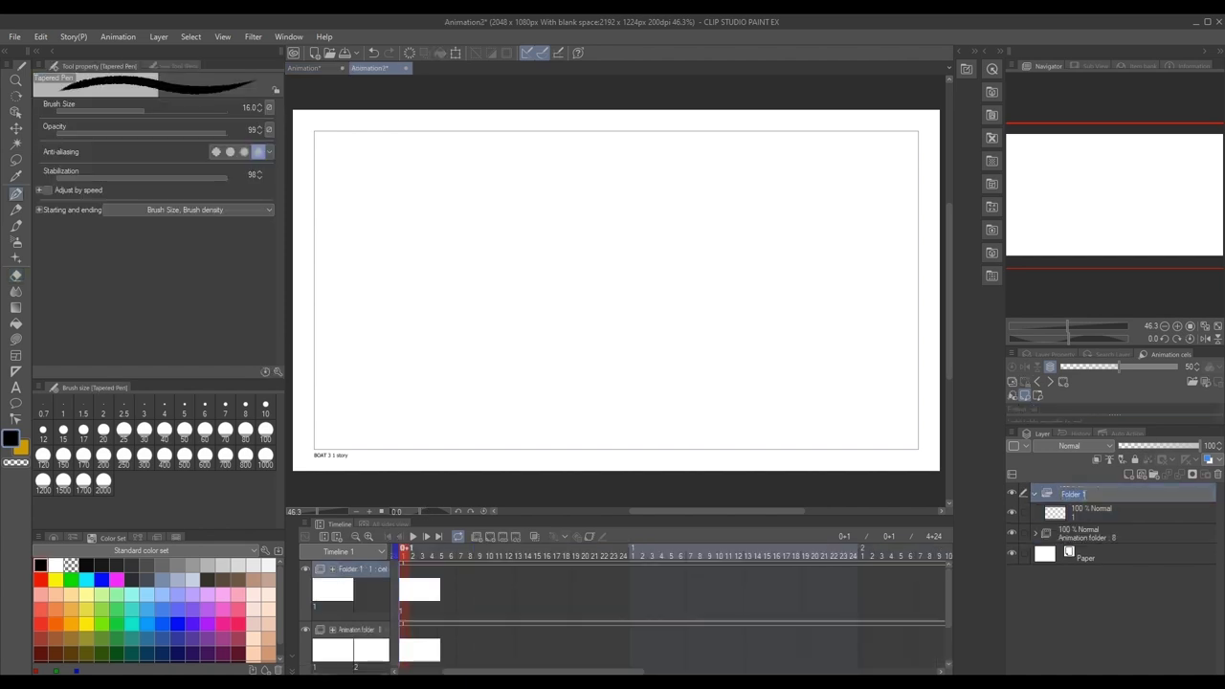
Name the new animation folder EFFECTS.
text(EFFEC)
text(TS)
key(Return)
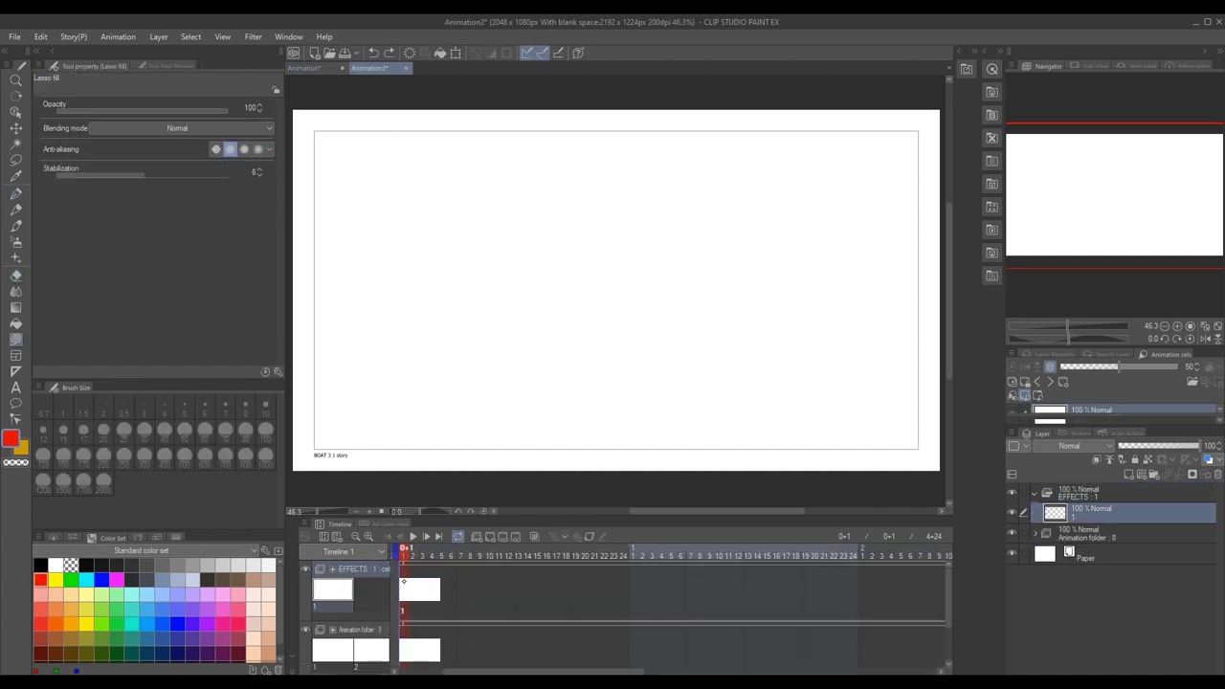
Draw red lasso-filled splash shapes on the first two cels of the EFFECTS folder.
mouse_move(427, 251)
mouse_down()
mouse_move(591, 304)
mouse_move(598, 381)
mouse_up()
drag(490, 372, 469, 400)
key(ctrl+z)
mouse_move(446, 209)
mouse_down()
mouse_move(455, 241)
mouse_move(711, 369)
mouse_move(741, 432)
mouse_move(768, 413)
mouse_move(809, 438)
mouse_up()
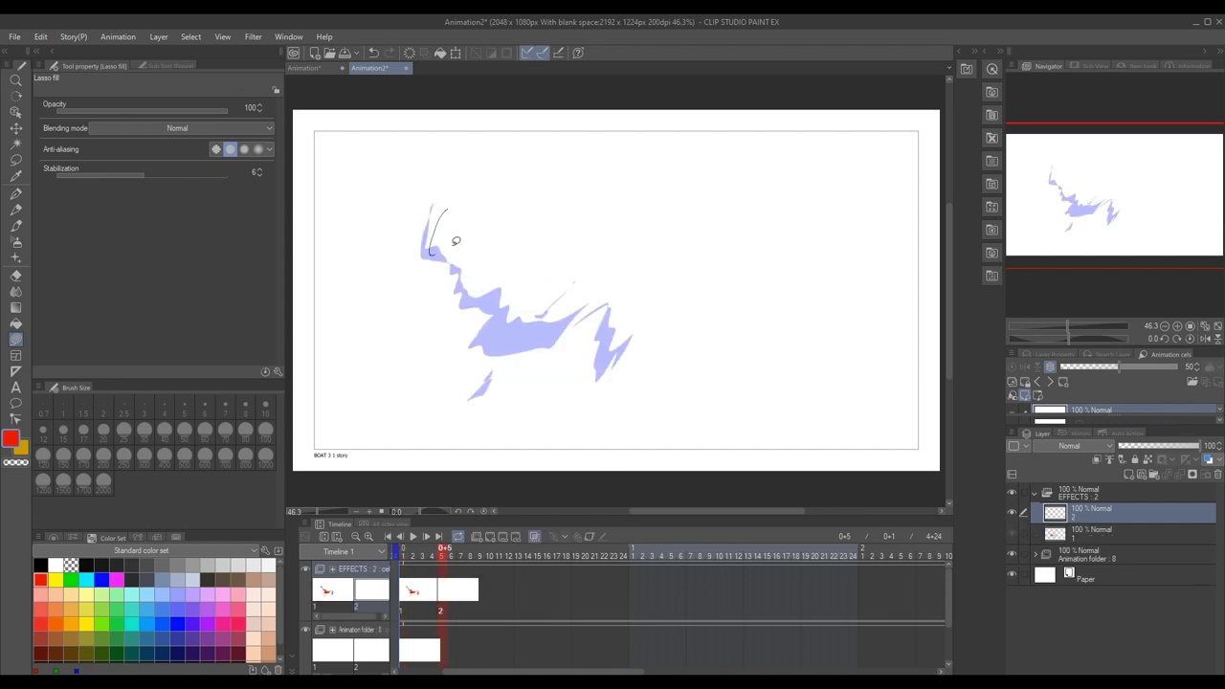
Add new EFFECTS cels at frames 9 and 13, and shorten the animation's clip to about one second.
click(480, 555)
click(490, 536)
click(507, 555)
click(490, 536)
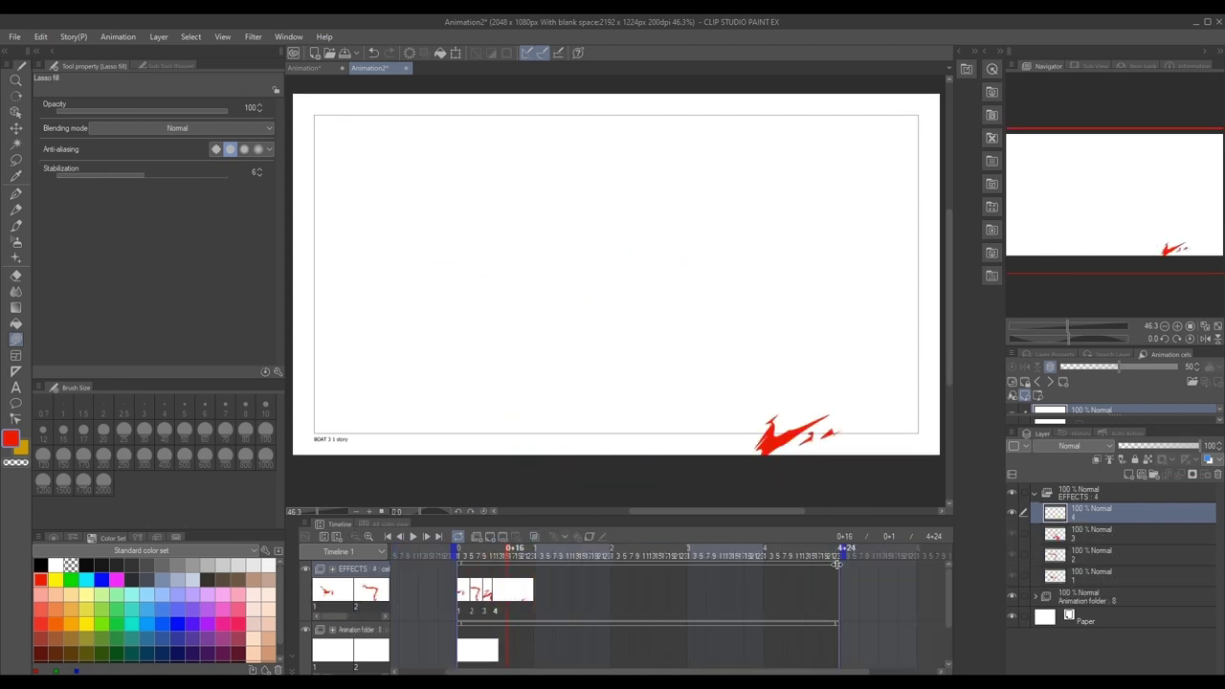
drag(839, 580, 532, 578)
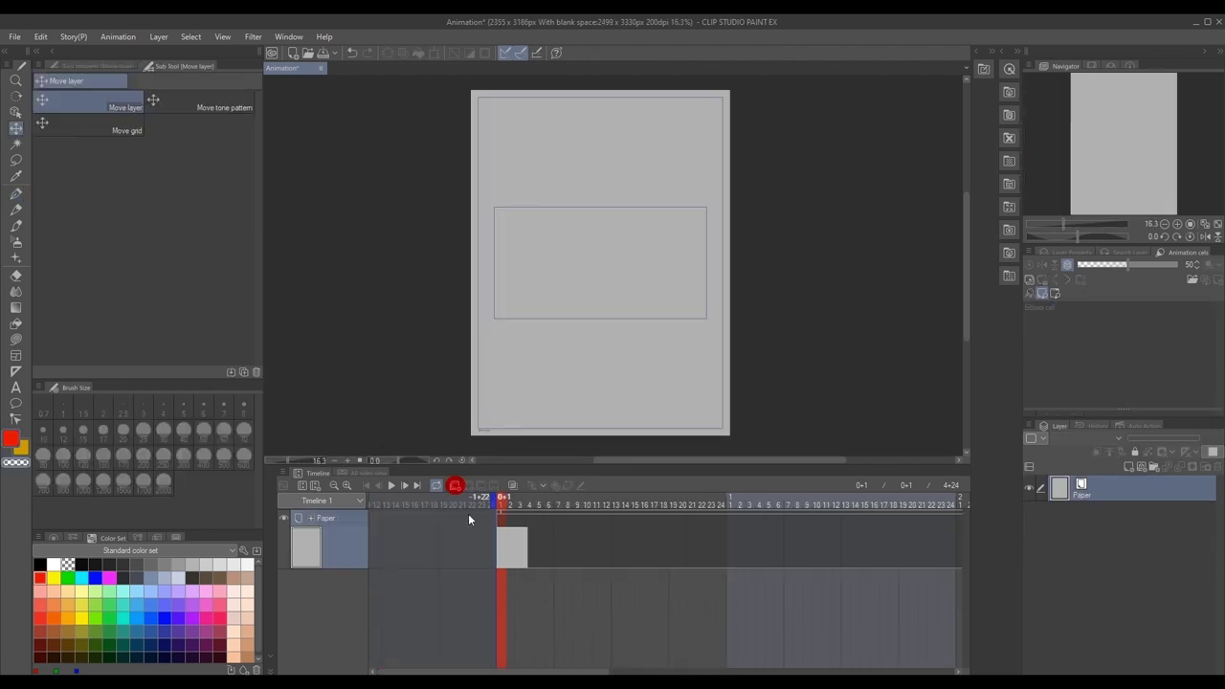
Add a new animation folder to the timeline and name it TAUREN.
click(455, 486)
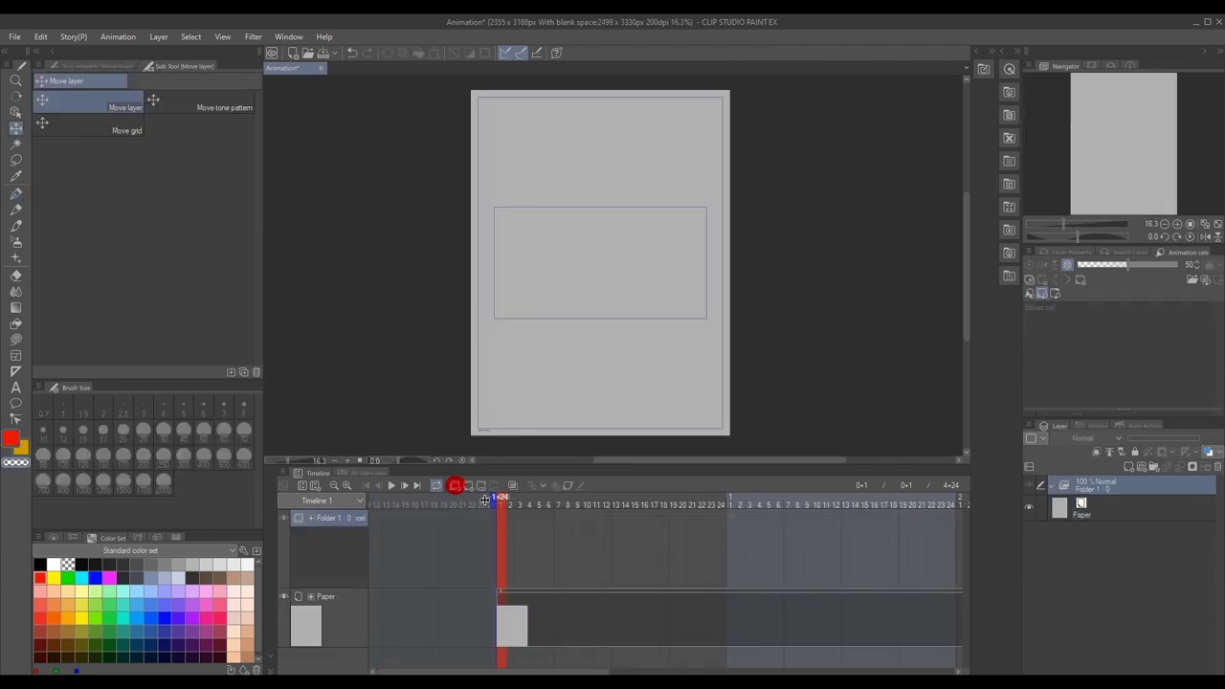
double_click(1096, 490)
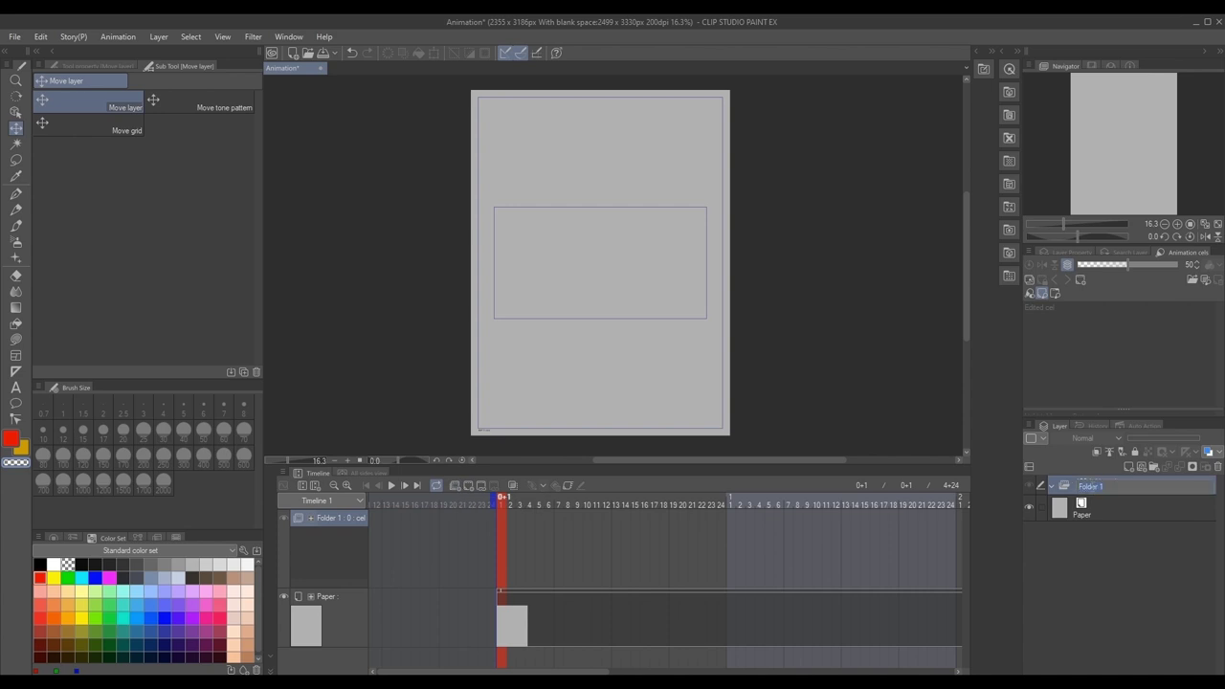
key(Return)
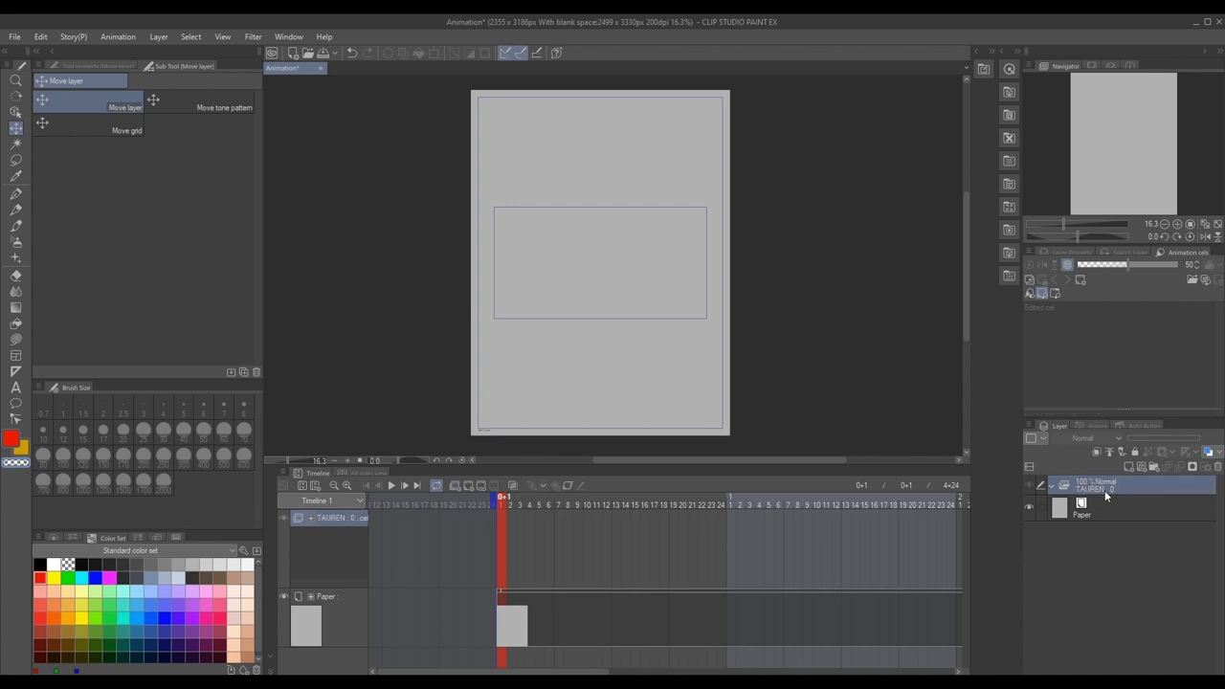
Add a cel at frame 1 of the TAUREN folder and sketch a rough blue figure with the size 2 Tapered Pen.
click(470, 487)
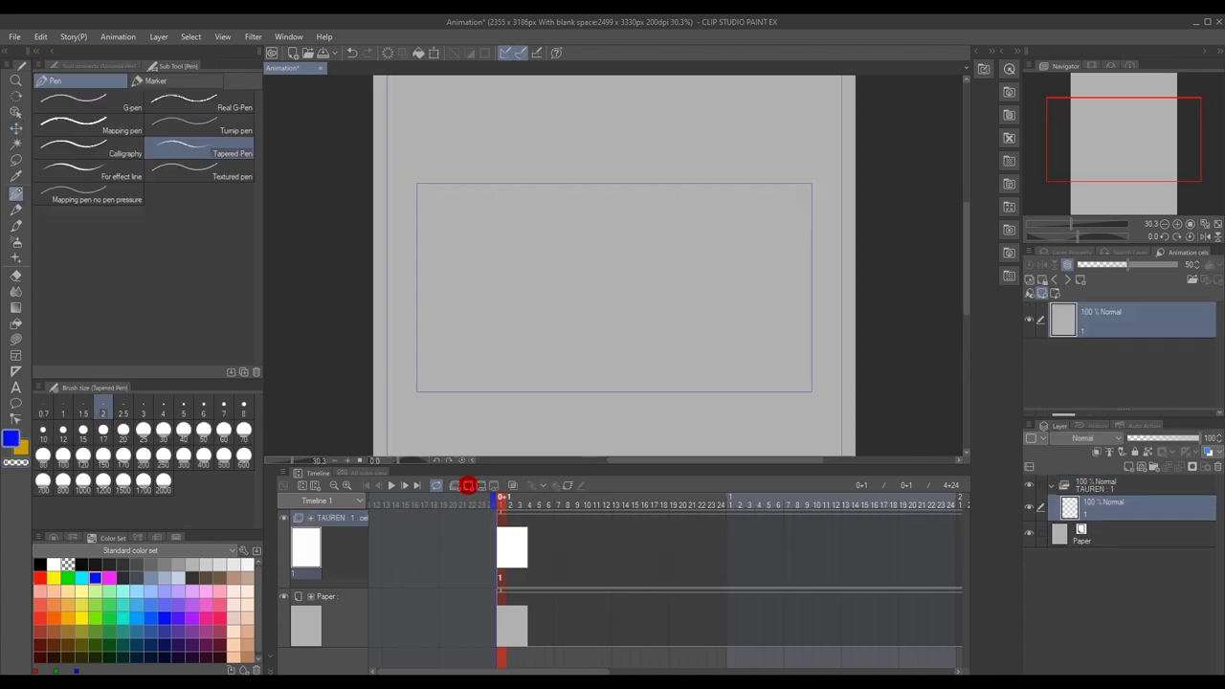
click(98, 66)
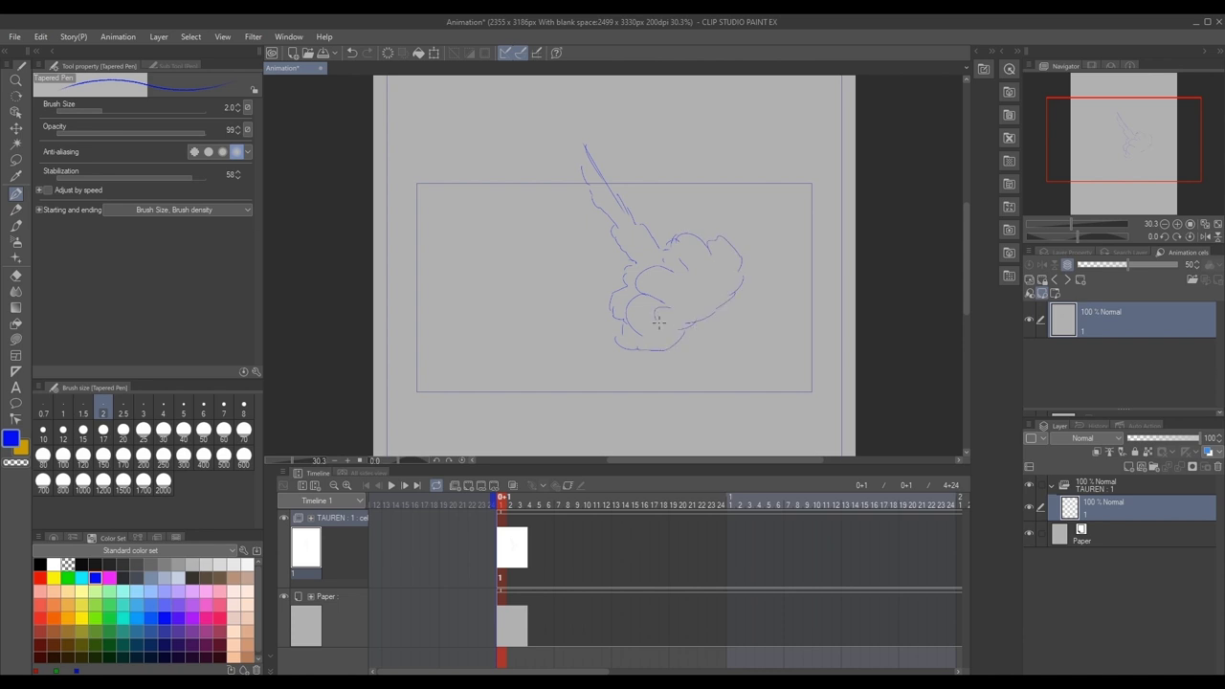
drag(544, 127, 606, 172)
Add animation cels at frame 1 and about frame 13, and move the second one further along the timeline.
click(489, 535)
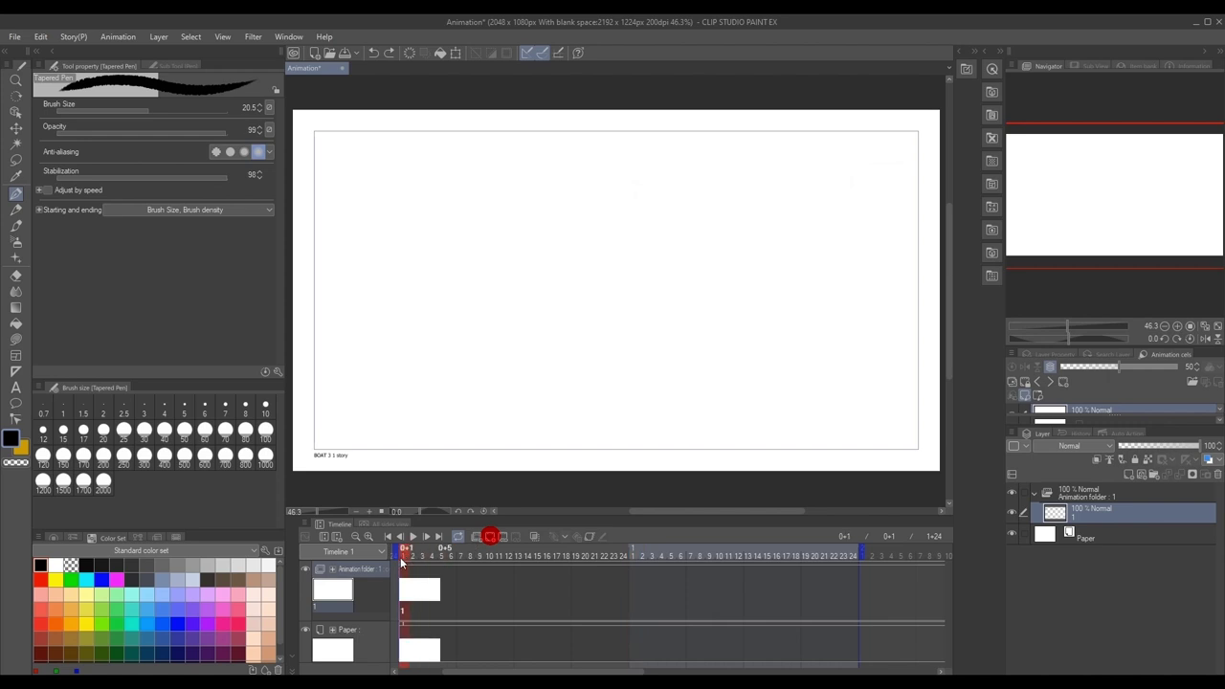
click(517, 555)
click(490, 537)
drag(521, 603, 660, 610)
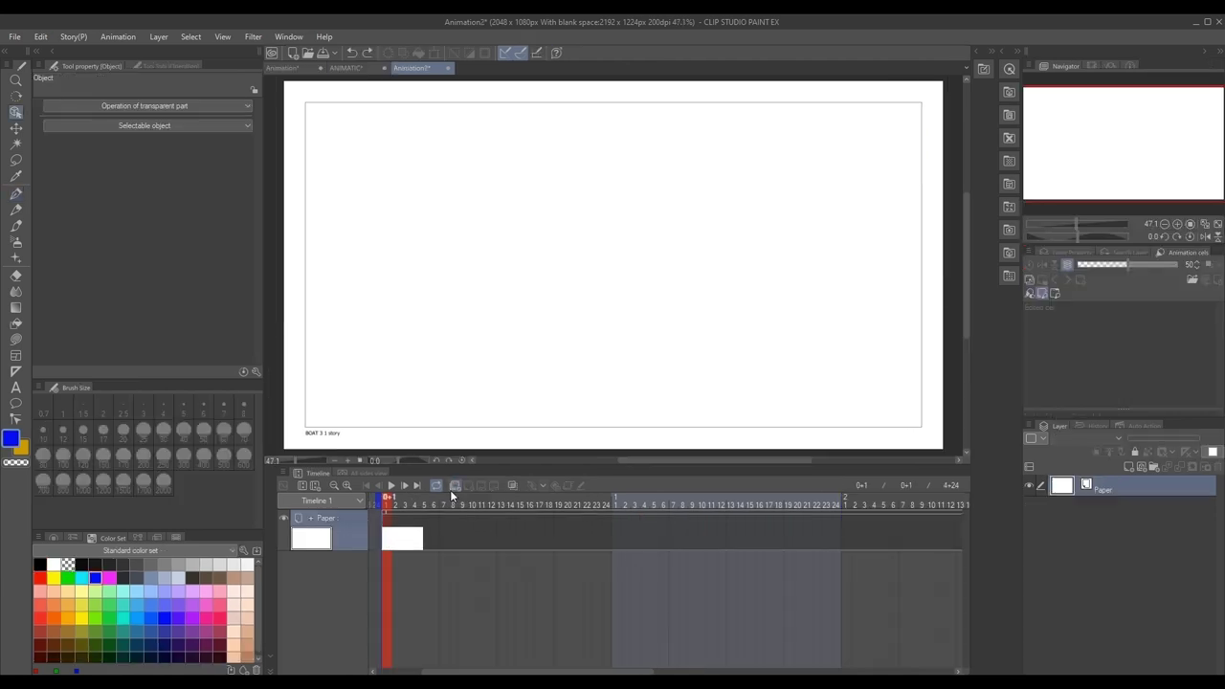
Add a new animation folder to the Animation2 document and name it STORYBOARD.
click(453, 487)
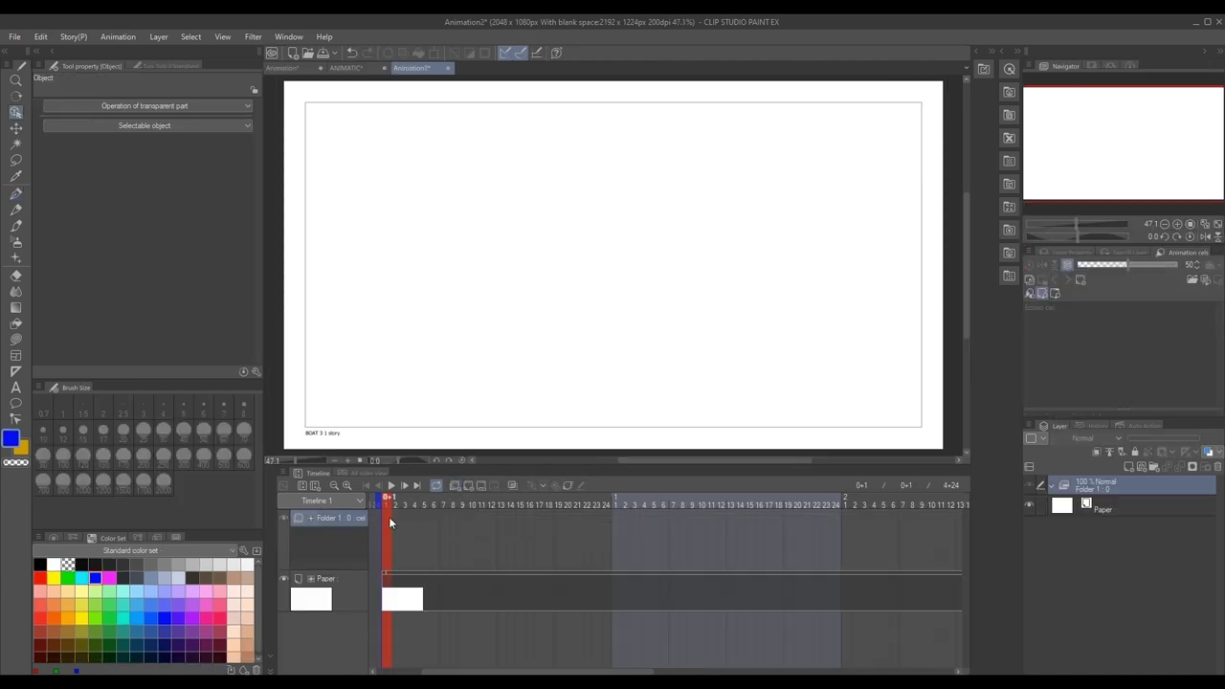
double_click(1090, 486)
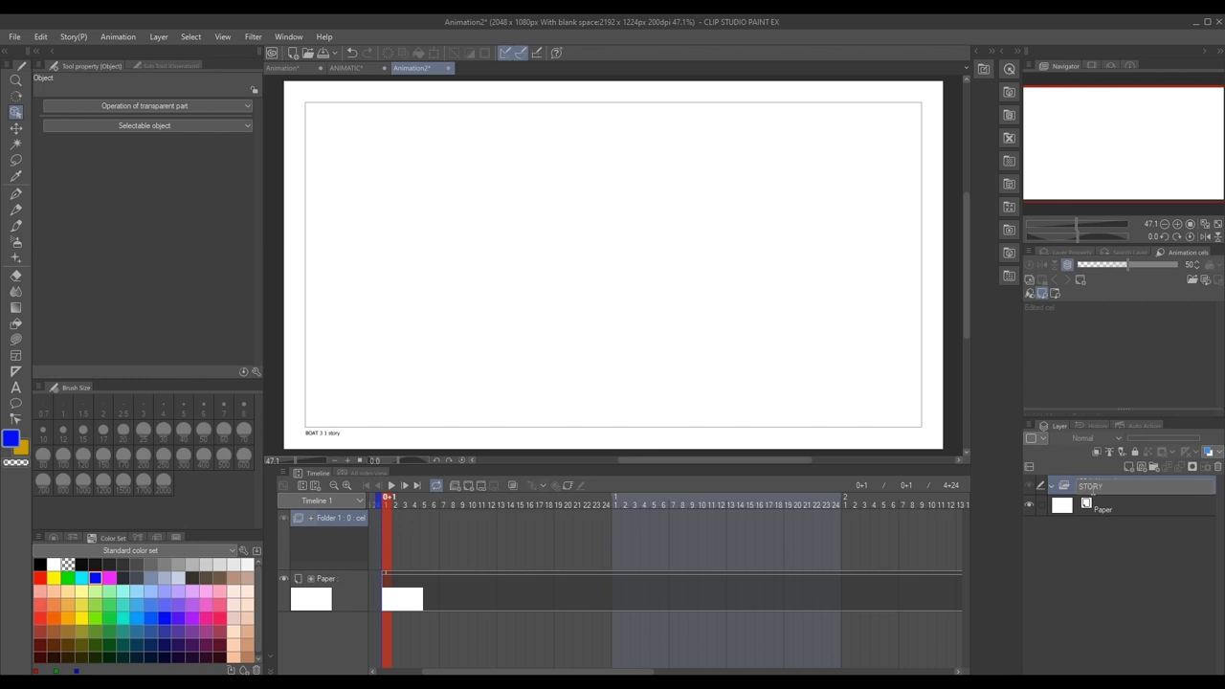
key(Return)
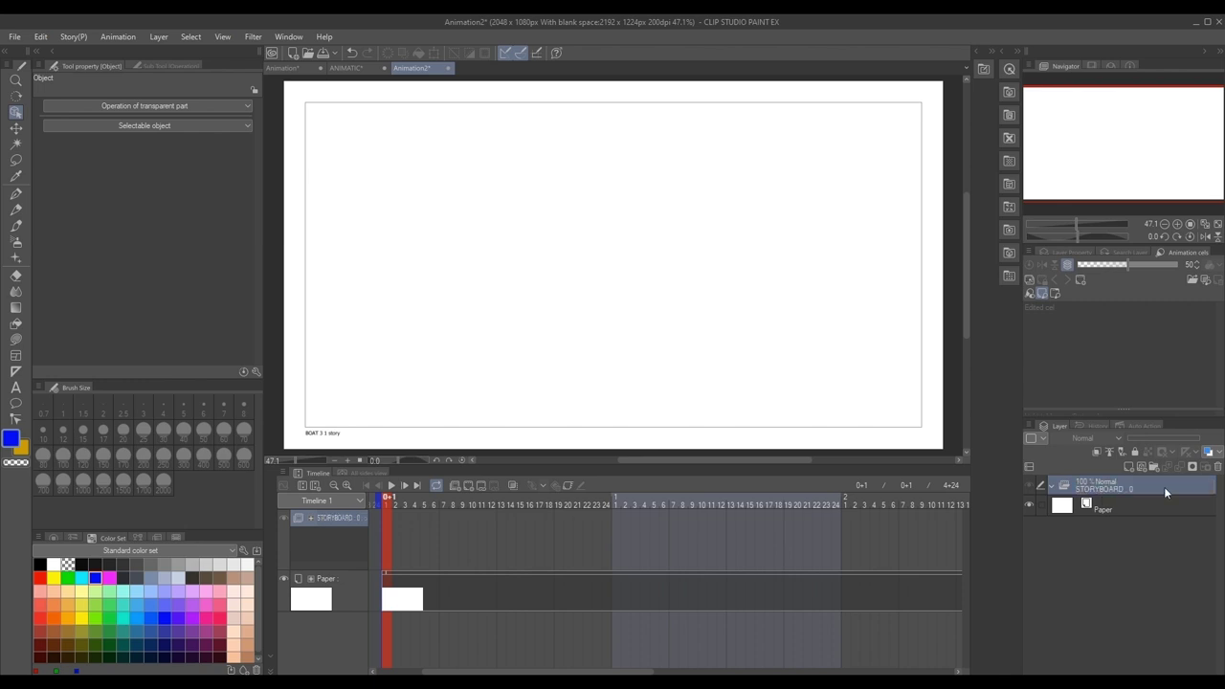
Import the images 01 to 11 from the HOPE folder into the STORYBOARD animation folder.
click(14, 36)
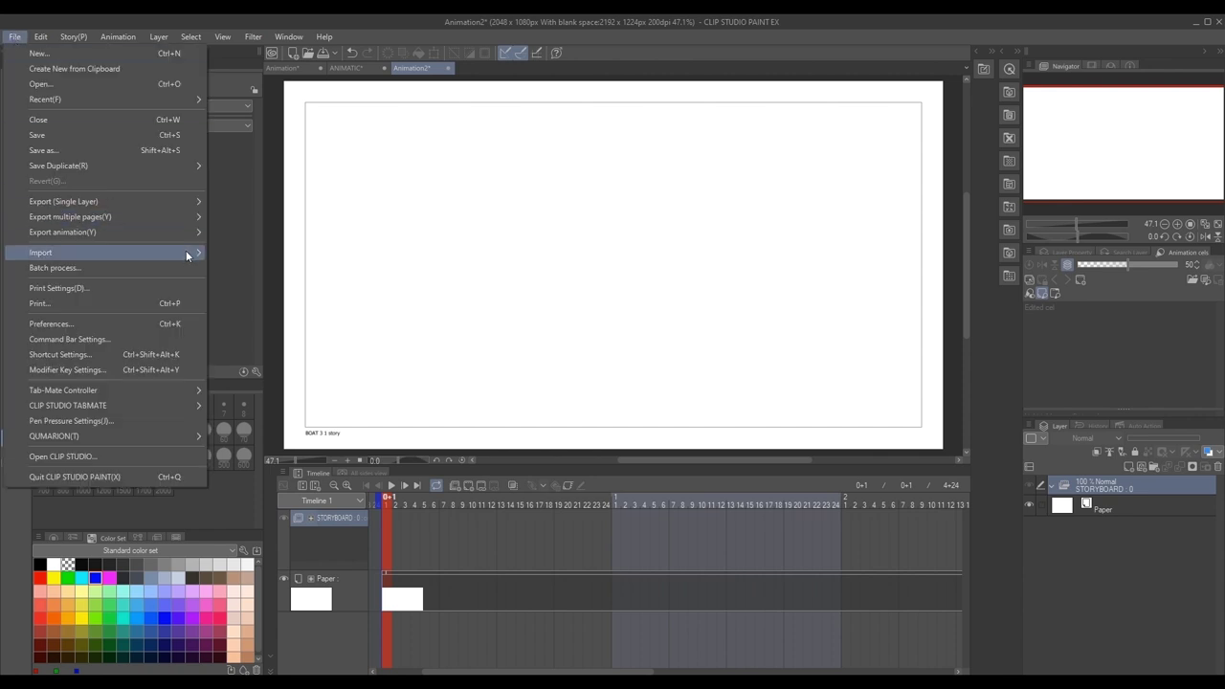
mouse_move(186, 250)
click(253, 252)
click(149, 218)
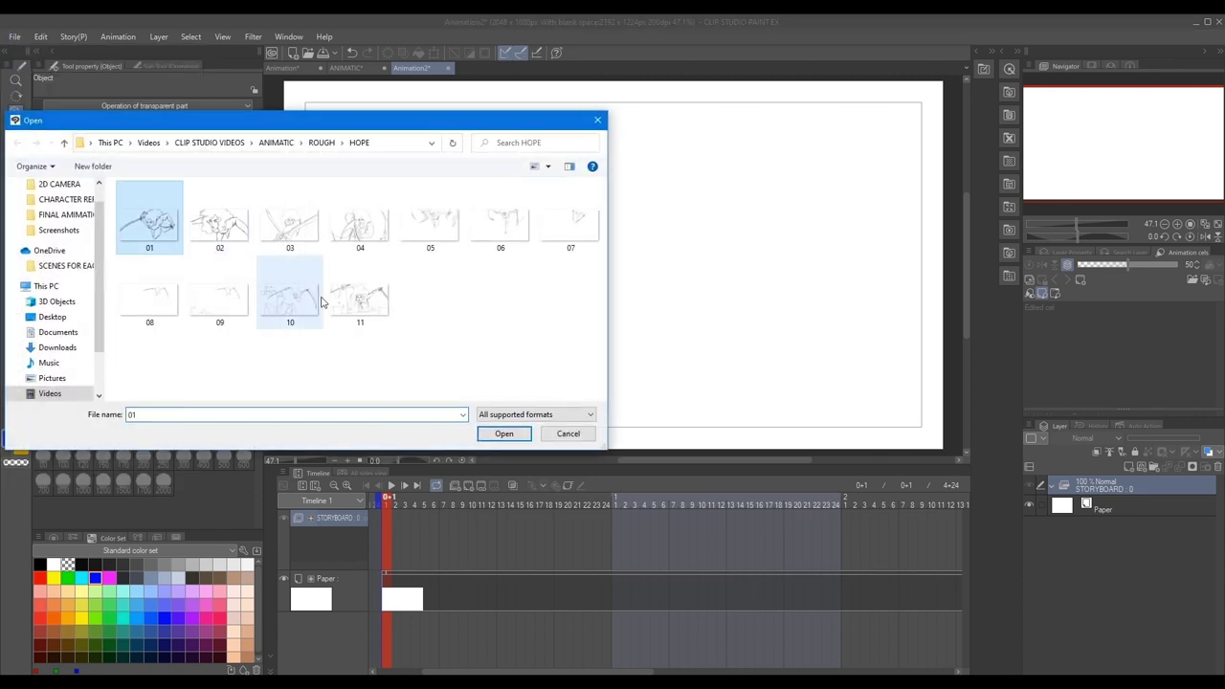
shift+click(360, 298)
click(503, 434)
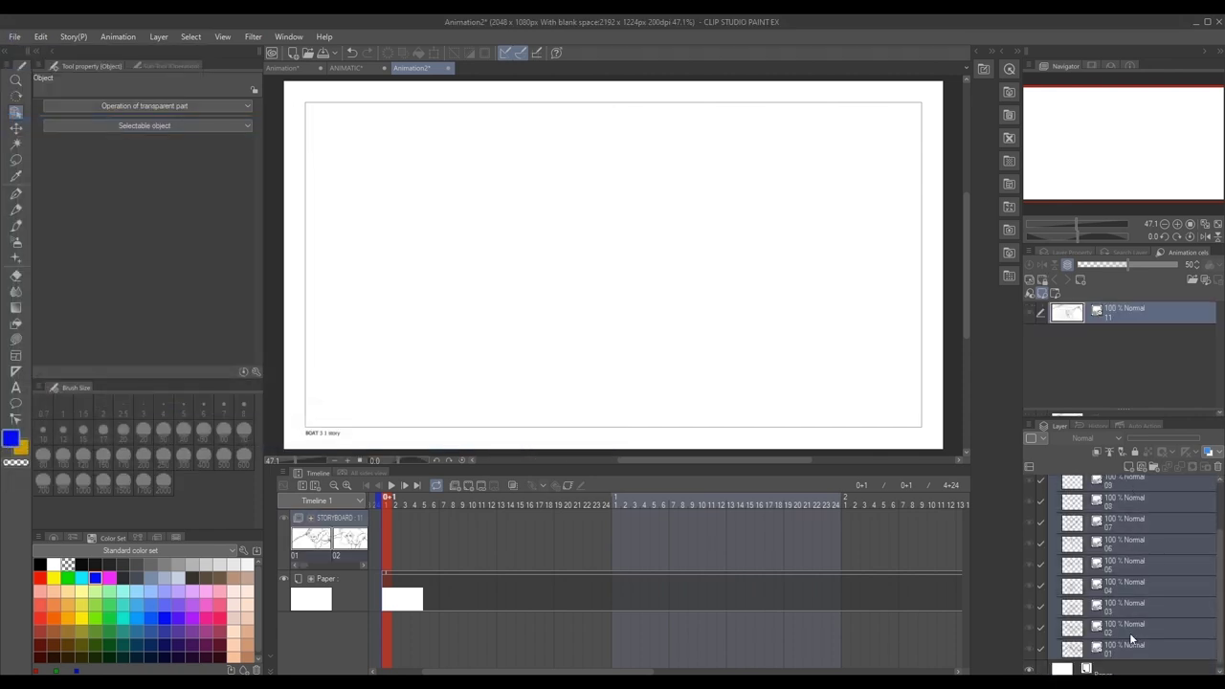
scroll(1127, 647, up, 3)
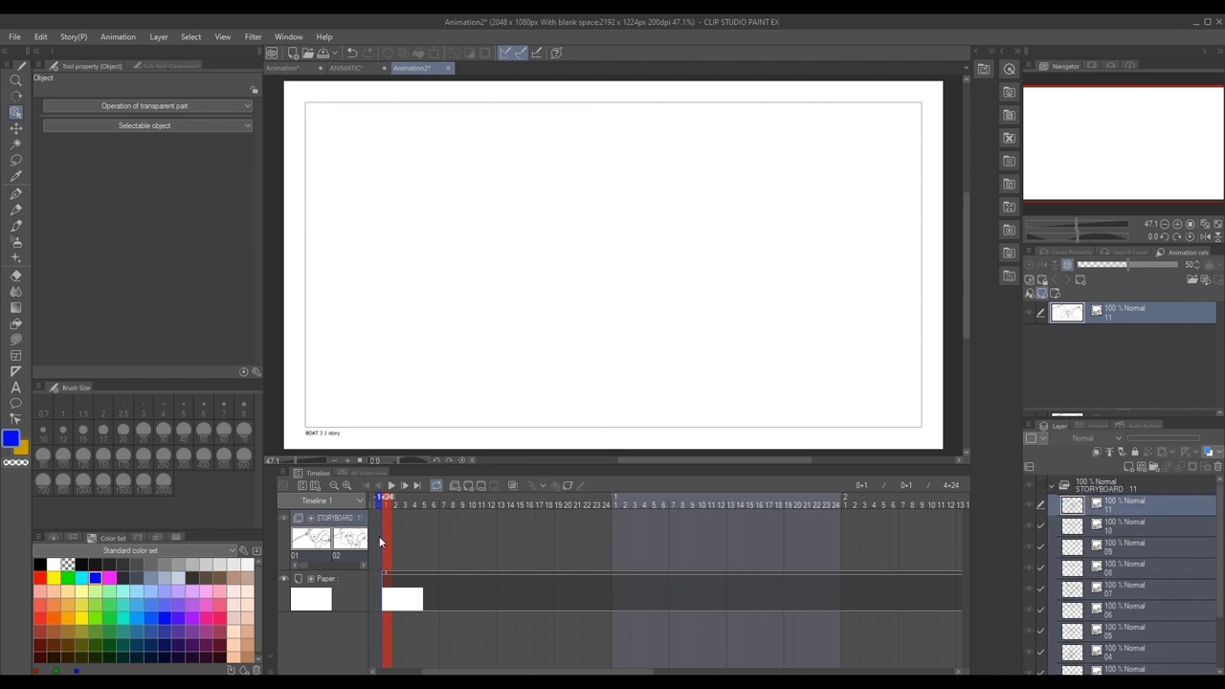
Assign cels 01, 02, 03 and 04 to frames 1, 5, 9 and 13 of the STORYBOARD track.
right_click(387, 535)
click(409, 280)
click(428, 531)
right_click(428, 531)
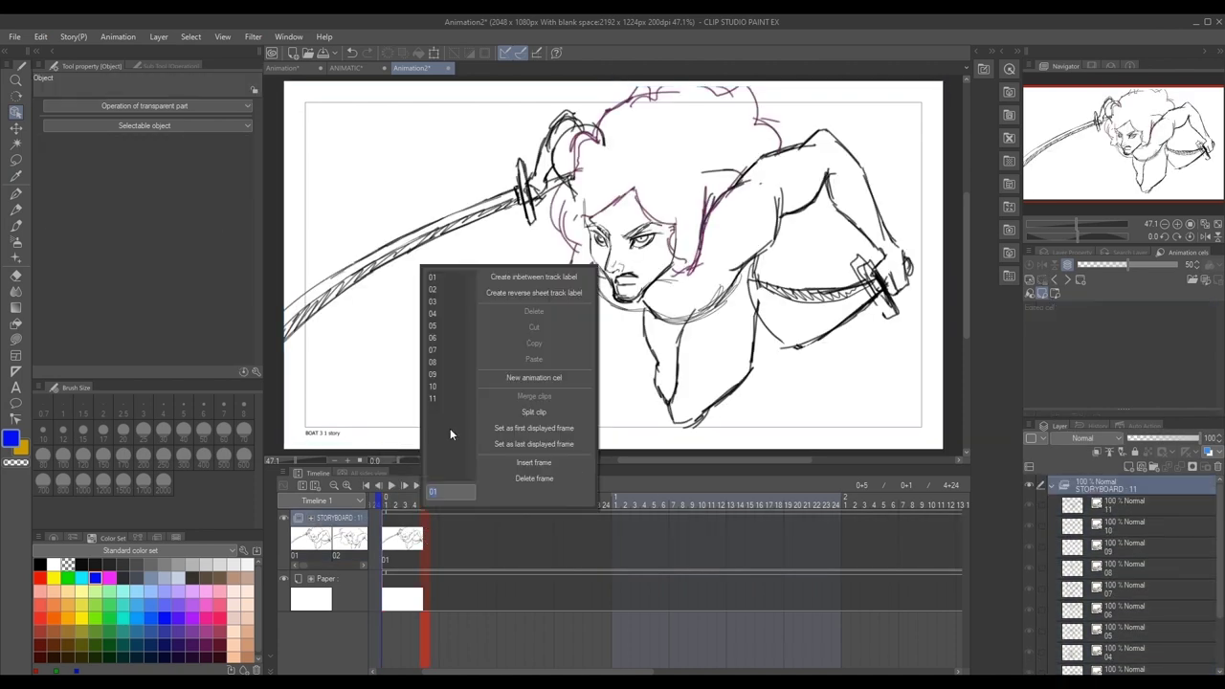
click(433, 289)
click(467, 531)
right_click(467, 531)
click(472, 302)
click(505, 531)
right_click(506, 531)
click(510, 314)
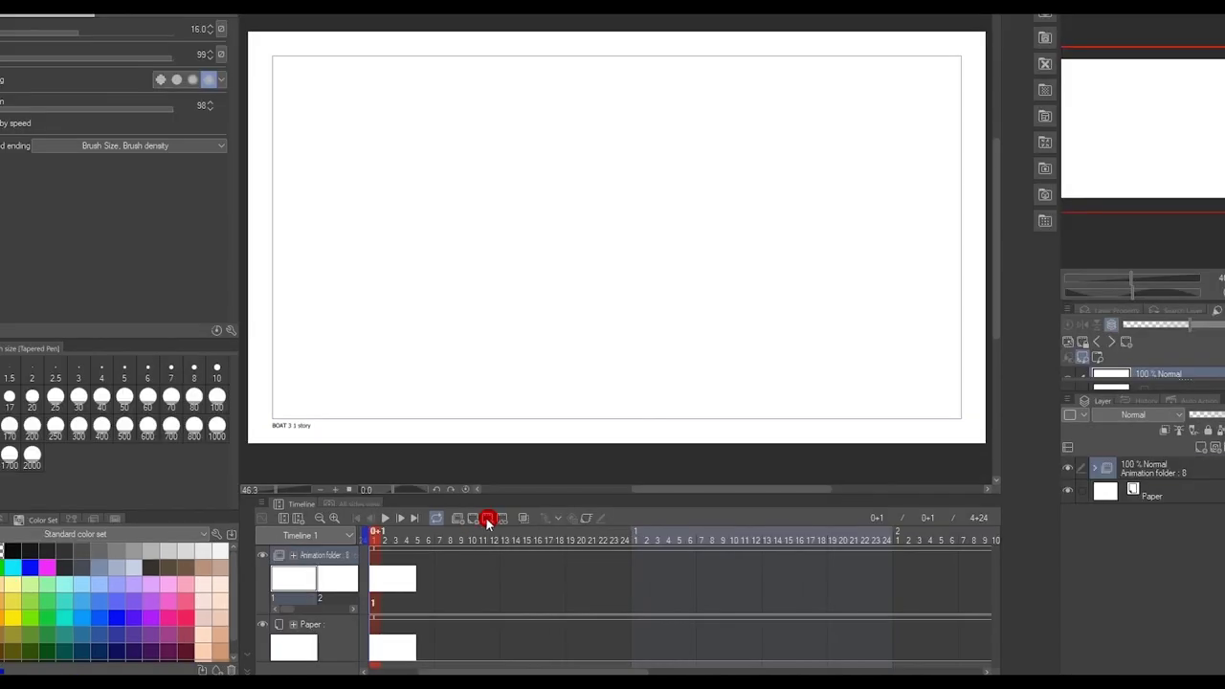
click(488, 521)
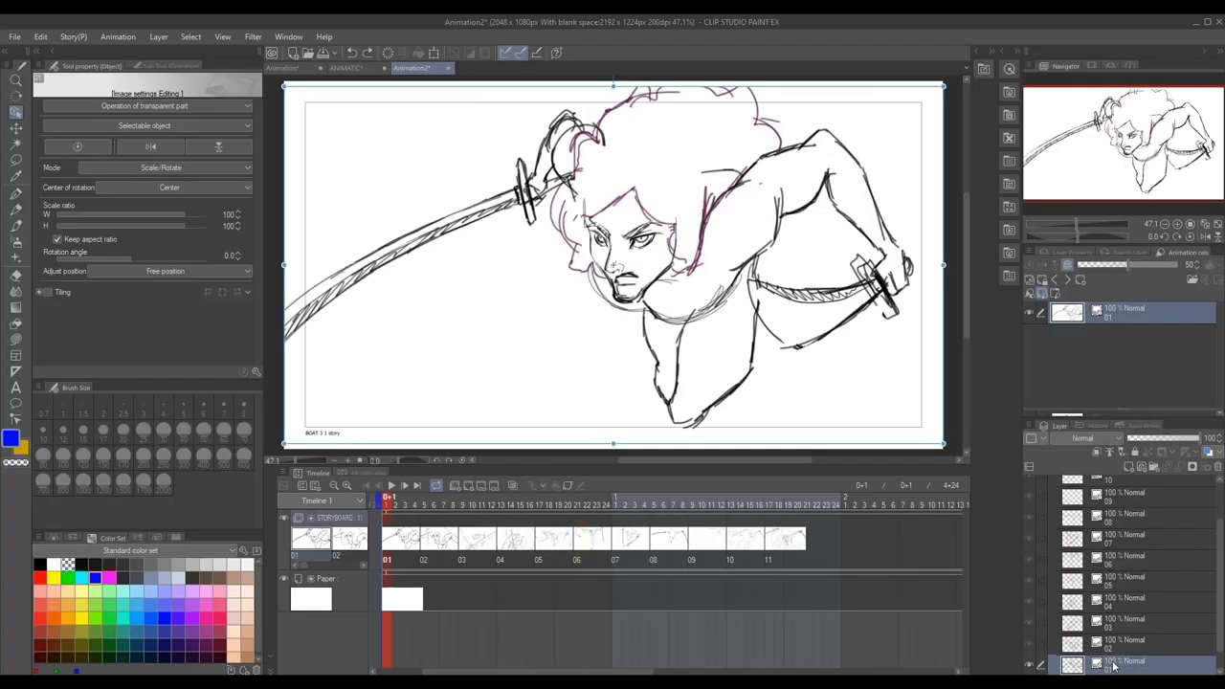
Rasterize layer 01 and set the Tapered Pen's brush size to 13.
right_click(1095, 313)
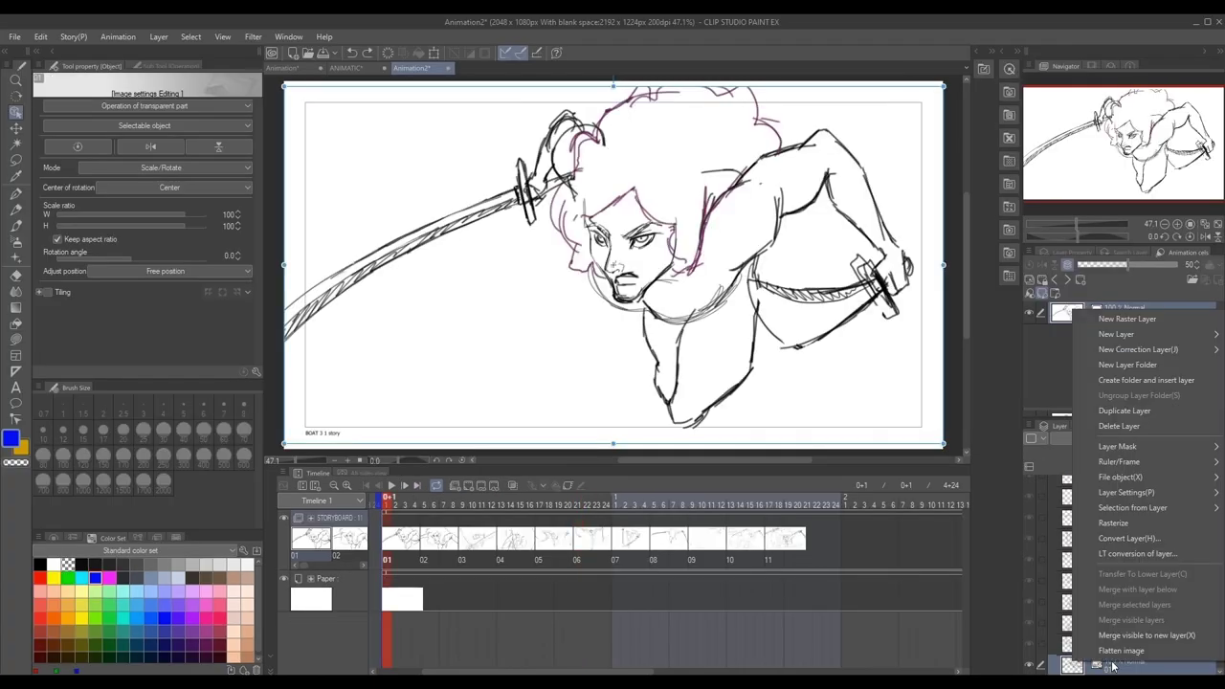
click(1112, 524)
key(p)
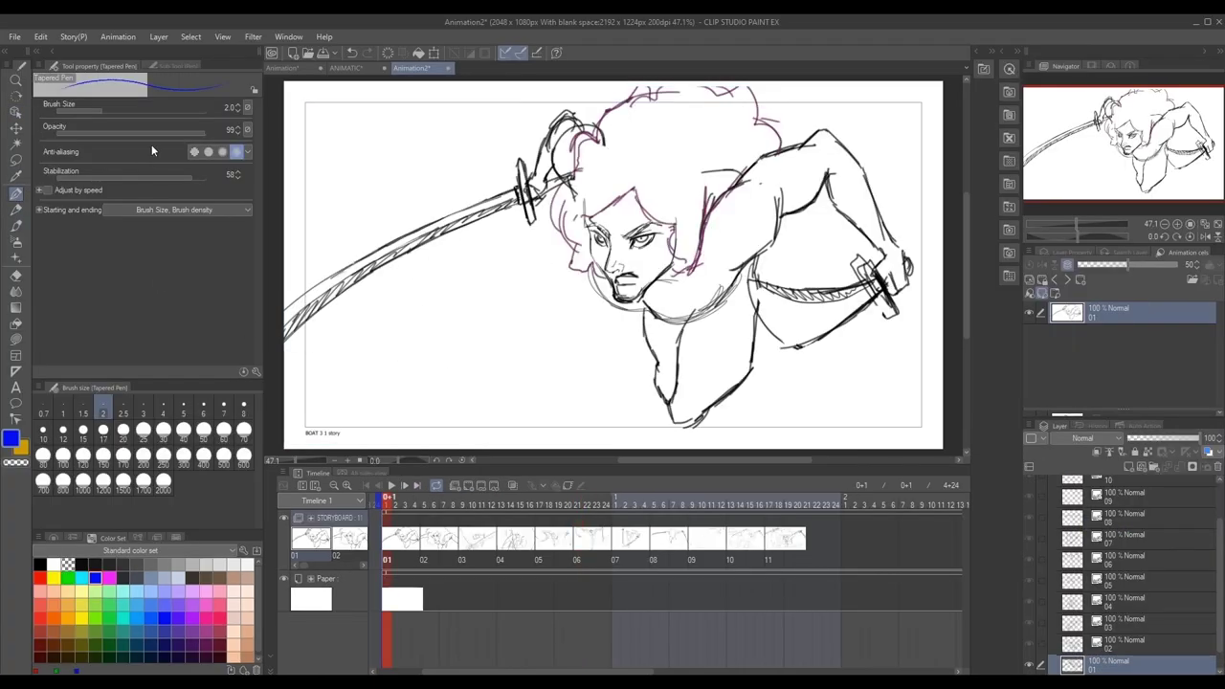
click(129, 110)
Try out blue pen strokes over the rasterized 01 drawing.
drag(575, 180, 624, 143)
drag(640, 150, 696, 83)
drag(842, 246, 685, 343)
drag(771, 312, 683, 369)
drag(939, 312, 683, 436)
drag(486, 258, 373, 337)
Undo the blue test strokes on the 01 drawing.
key(ctrl+z)
key(ctrl+z)
key(ctrl+z)
key(ctrl+z)
key(ctrl+z)
key(ctrl+z)
key(ctrl+z)
key(ctrl+z)
key(ctrl+z)
key(ctrl+z)
key(ctrl+z)
key(ctrl+z)
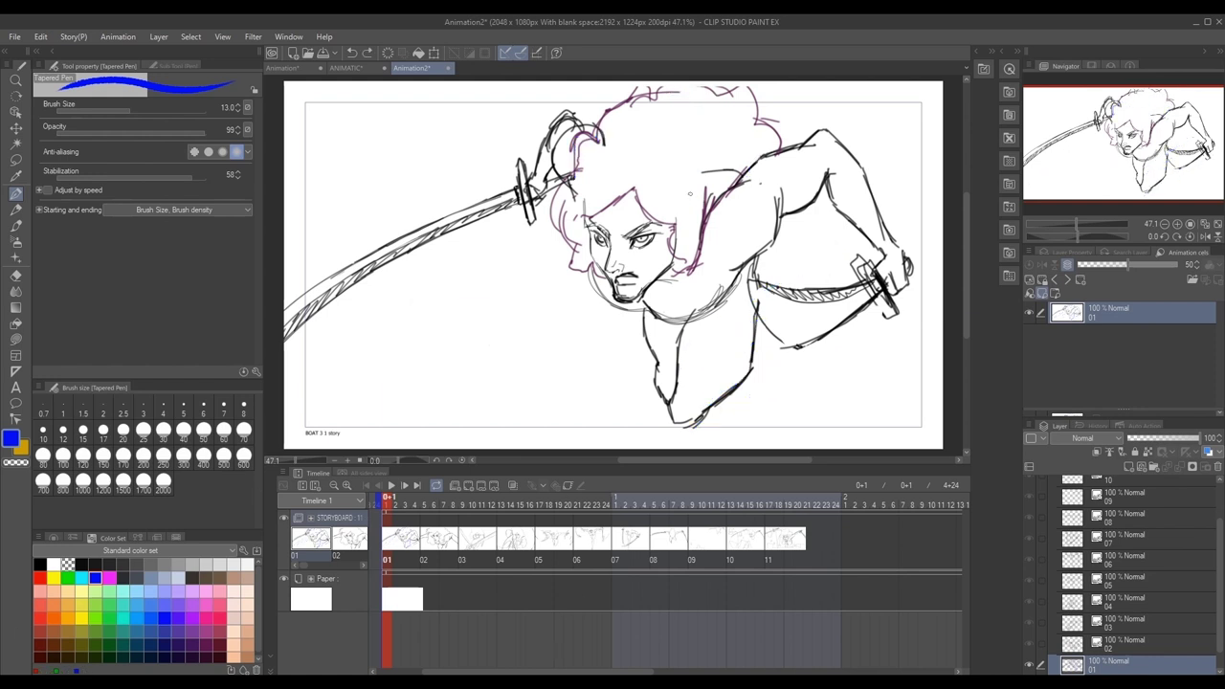
Draw loose blue pen strokes across the sword, arms and torso areas of the 01 drawing.
drag(396, 289, 320, 346)
drag(452, 281, 336, 364)
drag(514, 276, 330, 396)
drag(432, 143, 343, 201)
drag(521, 118, 363, 196)
drag(526, 122, 337, 236)
drag(857, 274, 710, 409)
drag(943, 278, 891, 339)
Rasterize layer 02 of the STORYBOARD folder.
click(1126, 640)
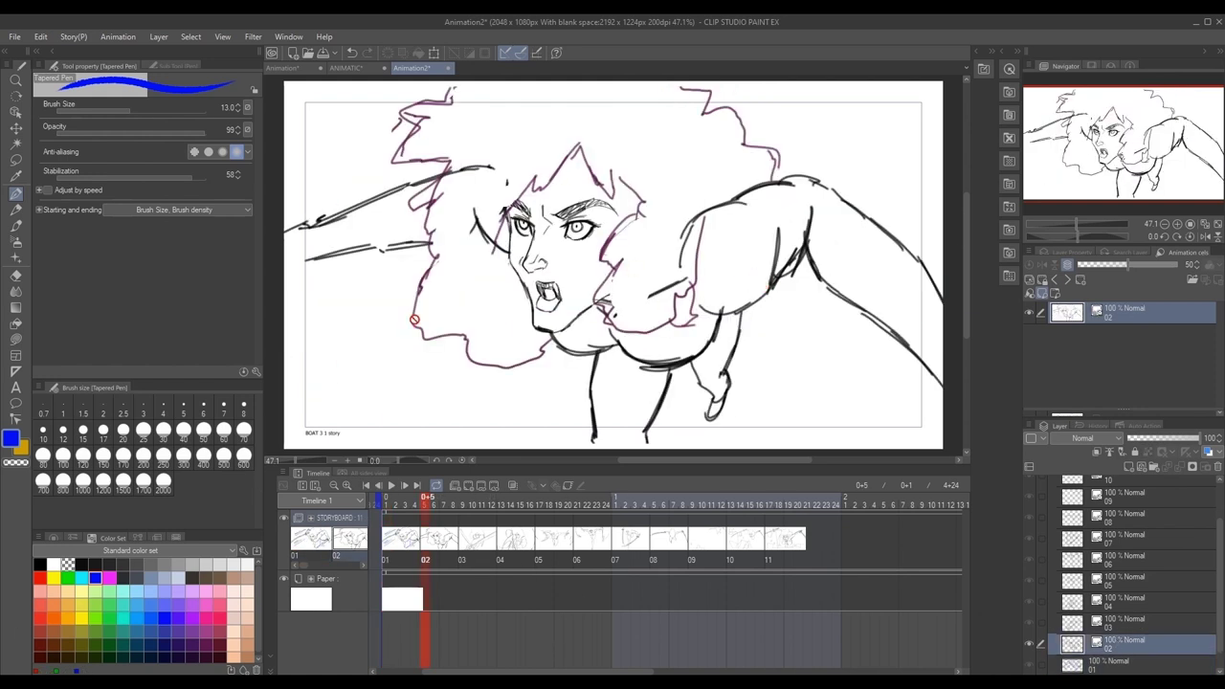
right_click(1146, 642)
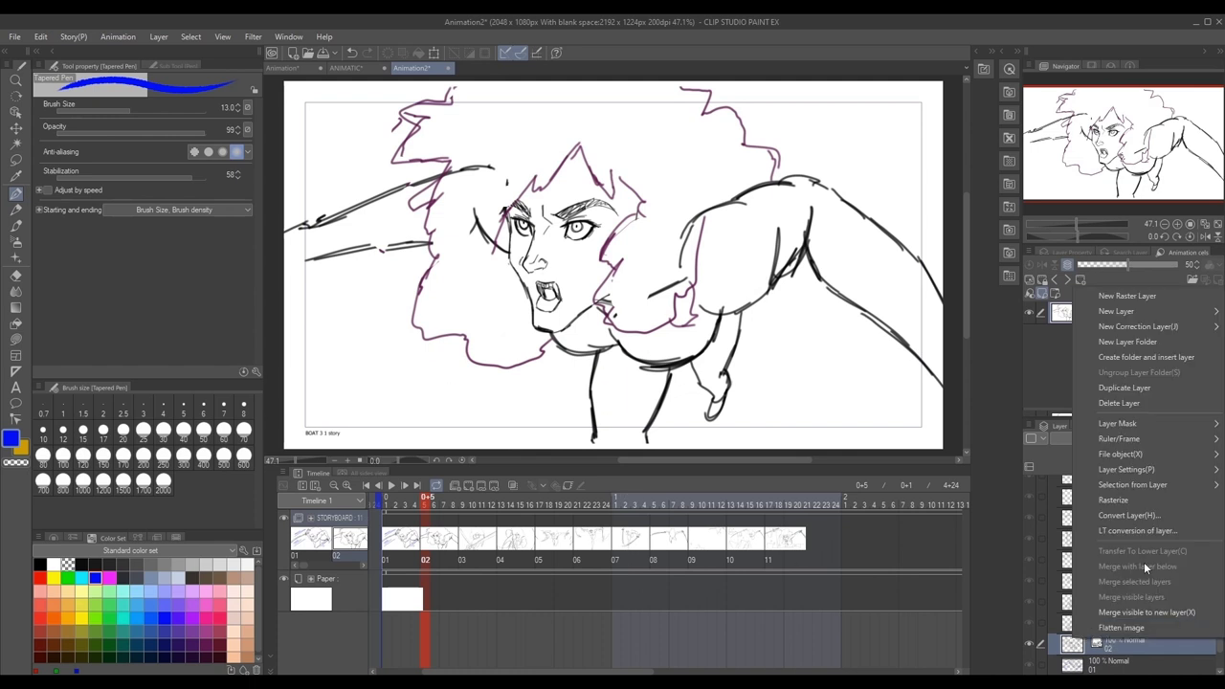
click(1151, 498)
Draw loose blue pen strokes across the arms and shoulders of the 02 drawing.
drag(738, 310, 723, 368)
mouse_move(690, 354)
mouse_down()
mouse_move(702, 399)
mouse_move(717, 399)
mouse_up()
drag(825, 172, 806, 258)
drag(892, 224, 846, 306)
drag(933, 278, 896, 352)
drag(756, 191, 767, 295)
drag(702, 215, 733, 327)
drag(426, 182, 407, 203)
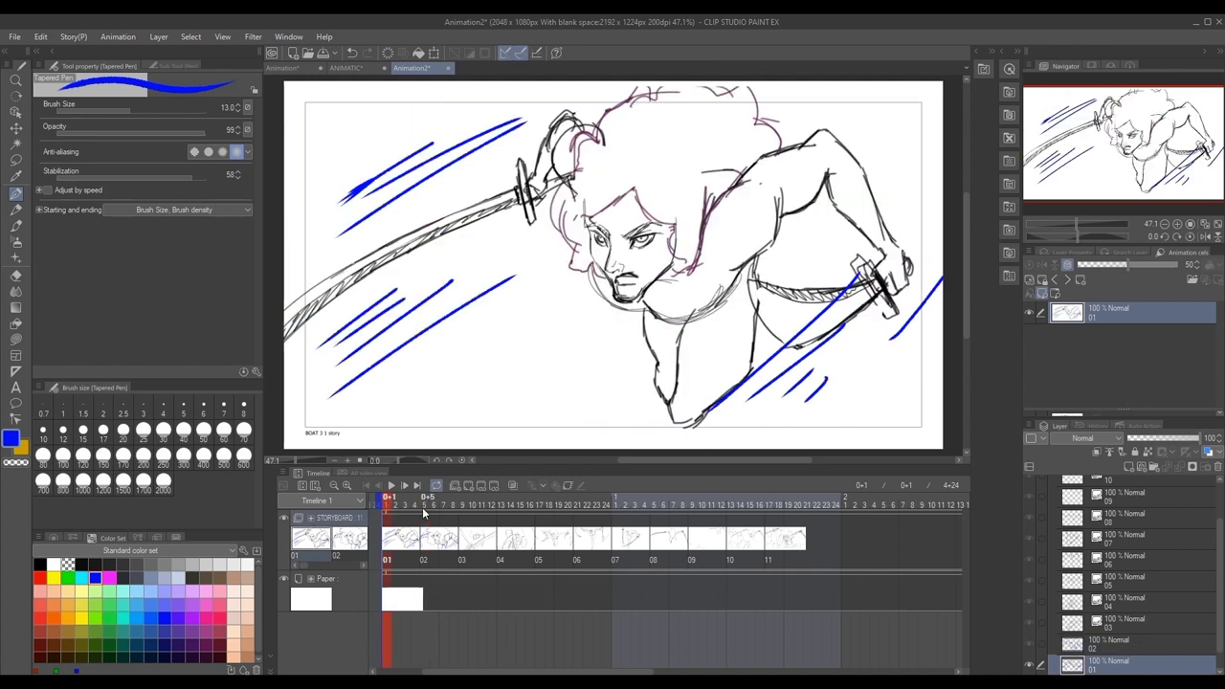
Create a new animation folder above STORYBOARD and add a new cel to it at frame 1.
click(455, 485)
click(387, 507)
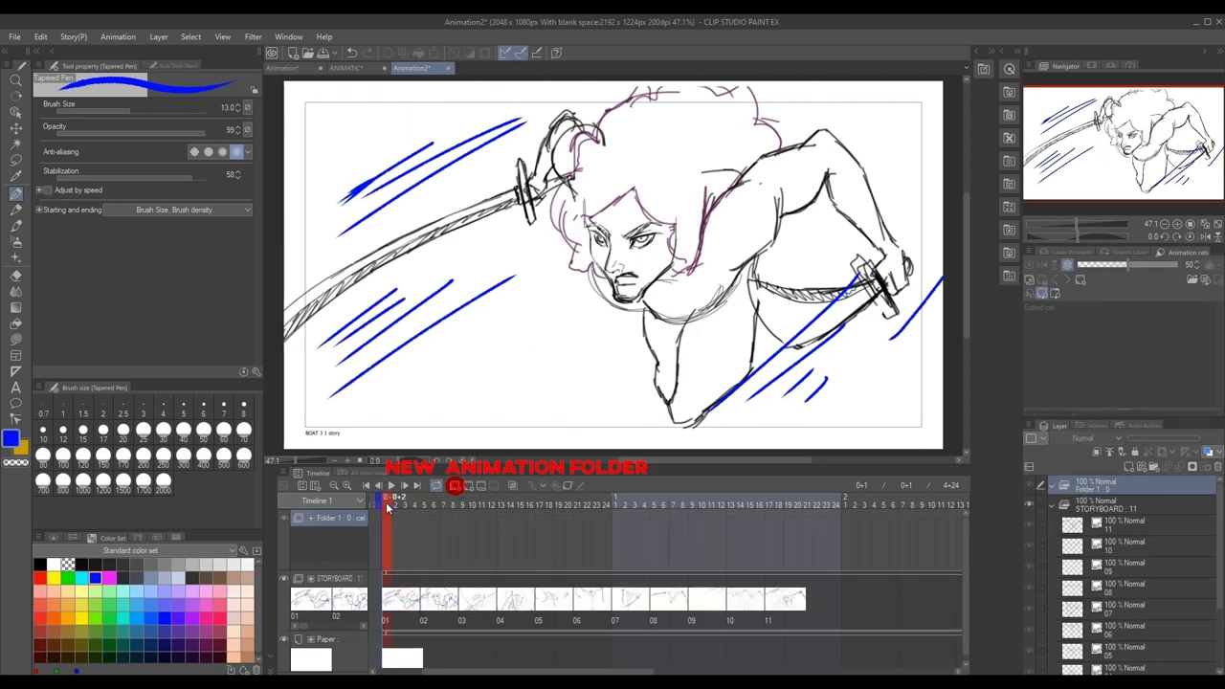
click(468, 485)
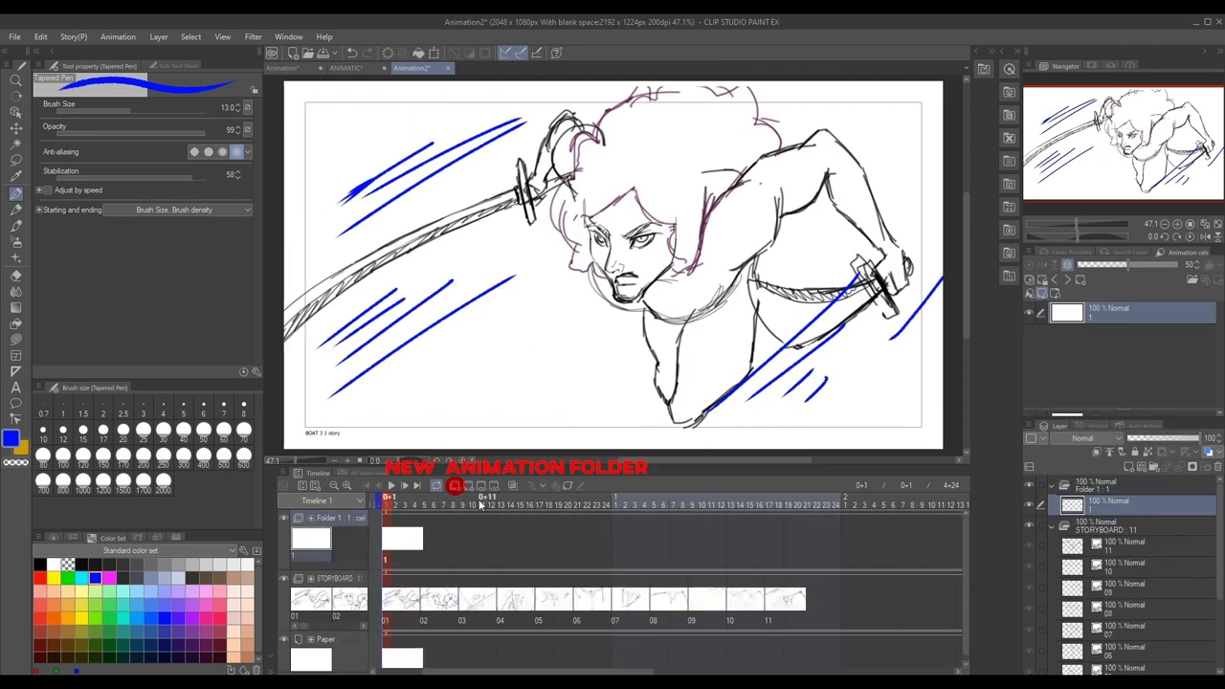
Draw loose red pen strokes on the new cel, below the figure and across the sword arm.
click(40, 577)
drag(415, 424, 429, 401)
mouse_move(444, 382)
mouse_down()
mouse_move(501, 393)
mouse_move(486, 415)
mouse_up()
drag(427, 430, 471, 421)
drag(468, 365, 493, 351)
mouse_move(492, 360)
mouse_down()
mouse_move(501, 385)
mouse_move(608, 364)
mouse_up()
mouse_move(633, 344)
mouse_down()
mouse_move(628, 397)
mouse_move(640, 397)
mouse_up()
drag(629, 412, 660, 387)
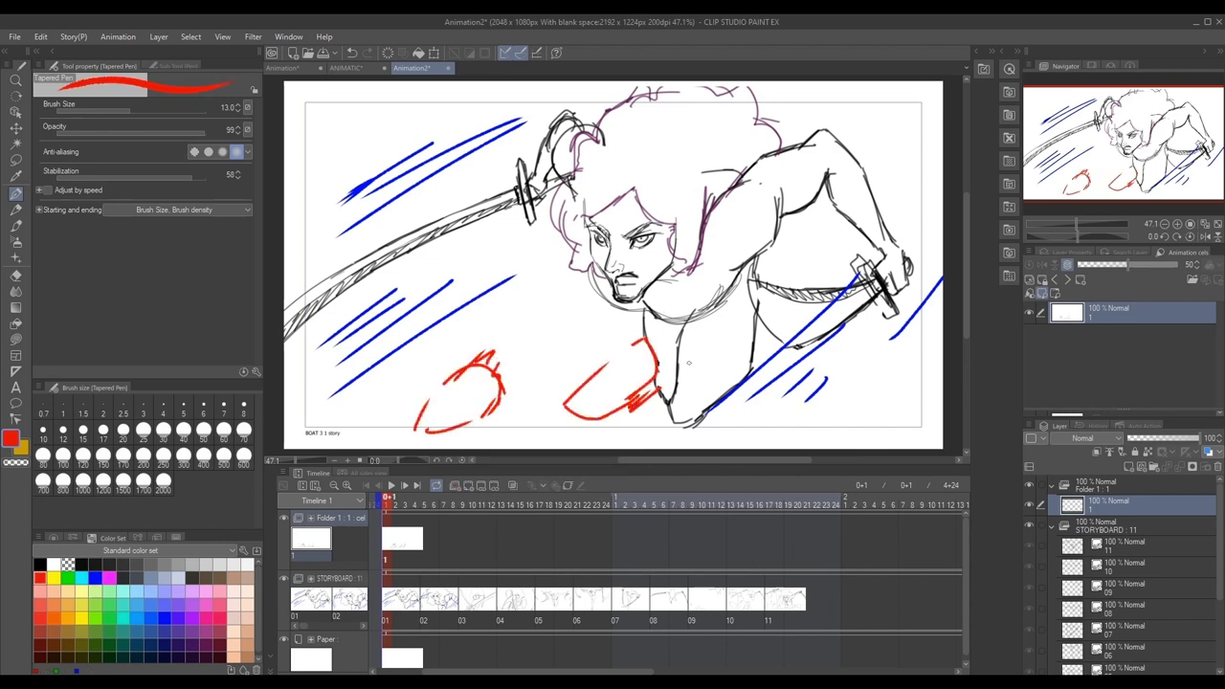
drag(907, 144, 876, 217)
mouse_move(915, 139)
mouse_down()
mouse_move(894, 194)
mouse_move(659, 343)
mouse_move(674, 354)
mouse_up()
drag(696, 359, 660, 386)
drag(731, 374, 630, 414)
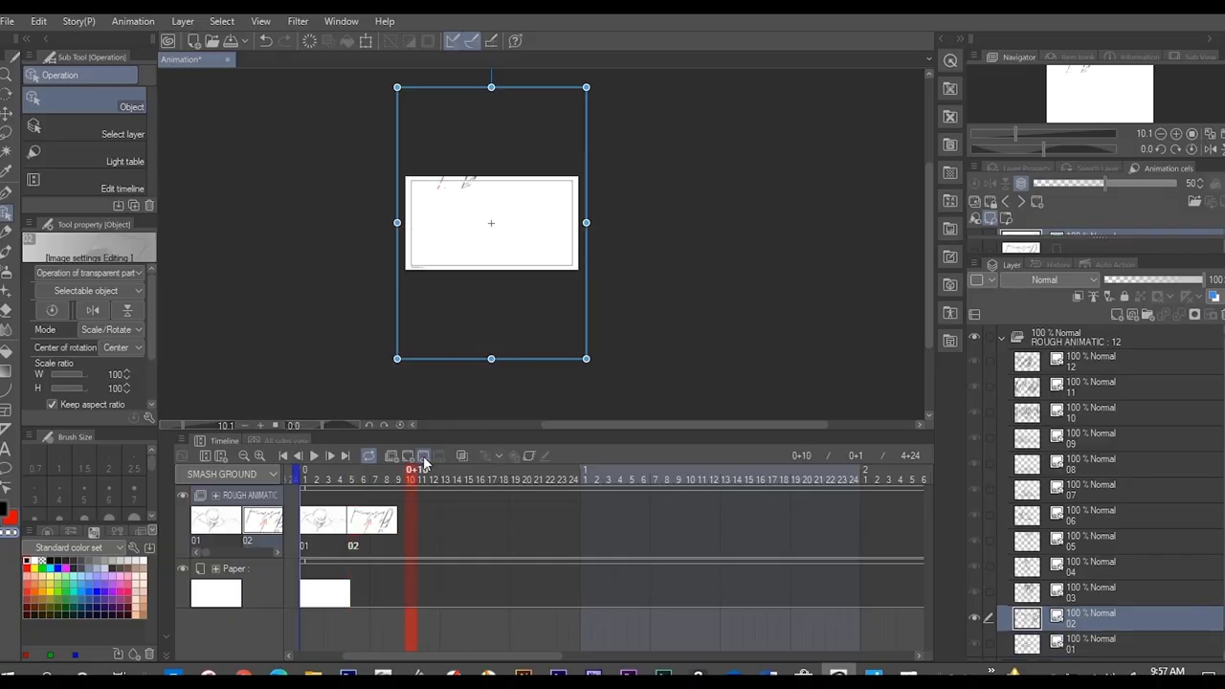
click(749, 507)
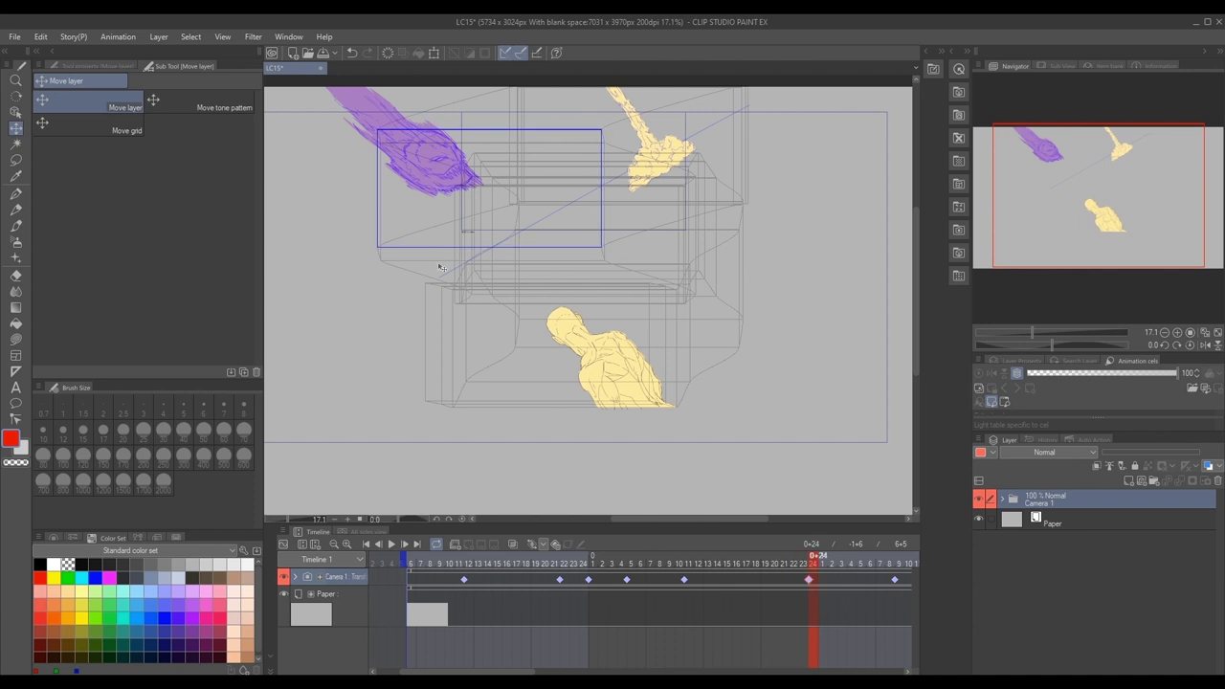
drag(437, 251, 447, 352)
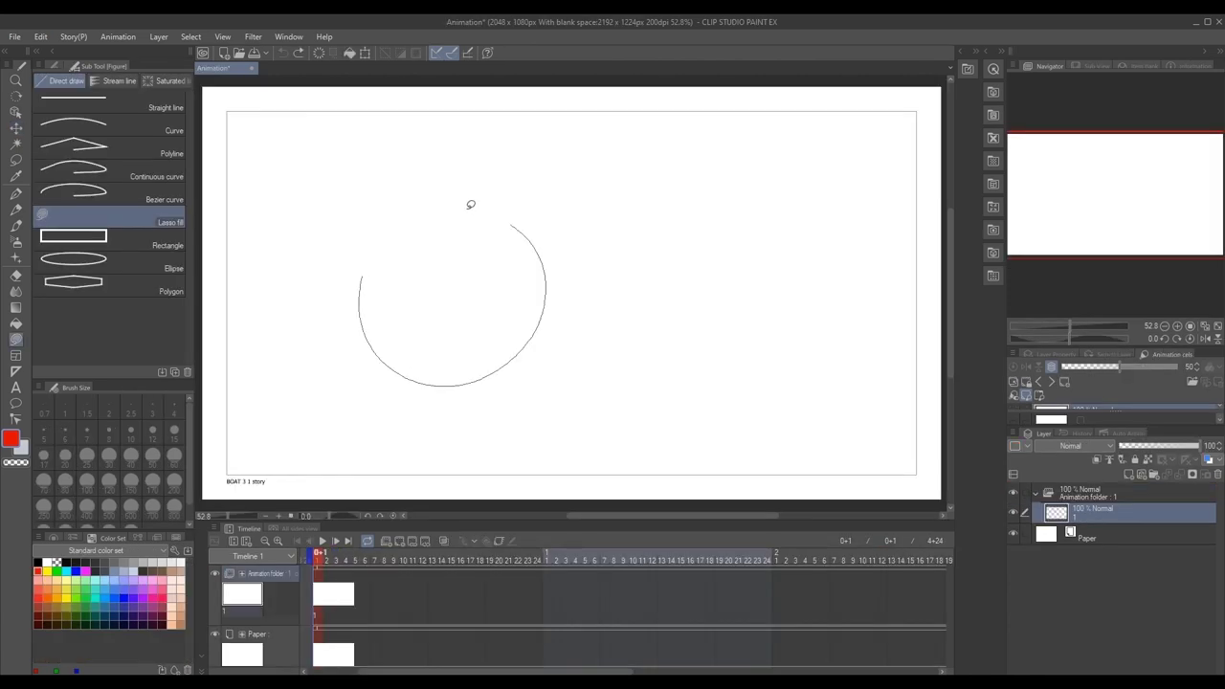
Outline a round red shape on the blank animation cel with Lasso fill.
drag(470, 201, 349, 292)
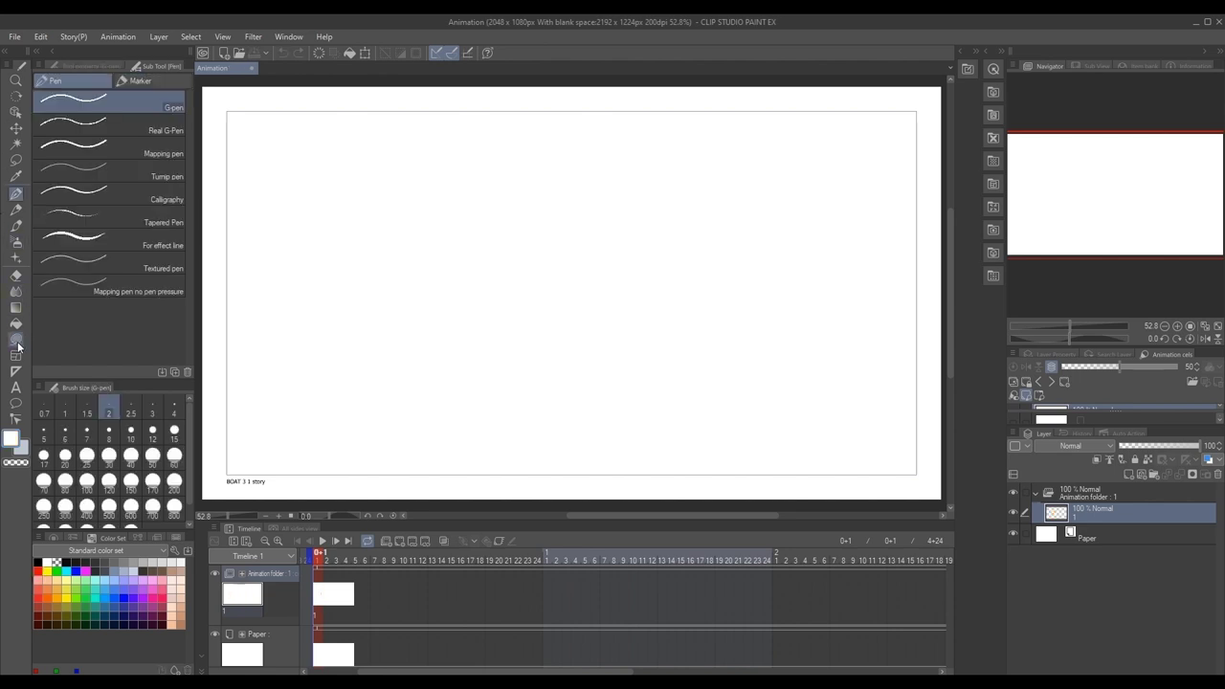
Select the Figure tool's Lasso fill and cycle through the tools that share its shortcut, including the Linear ruler.
click(17, 341)
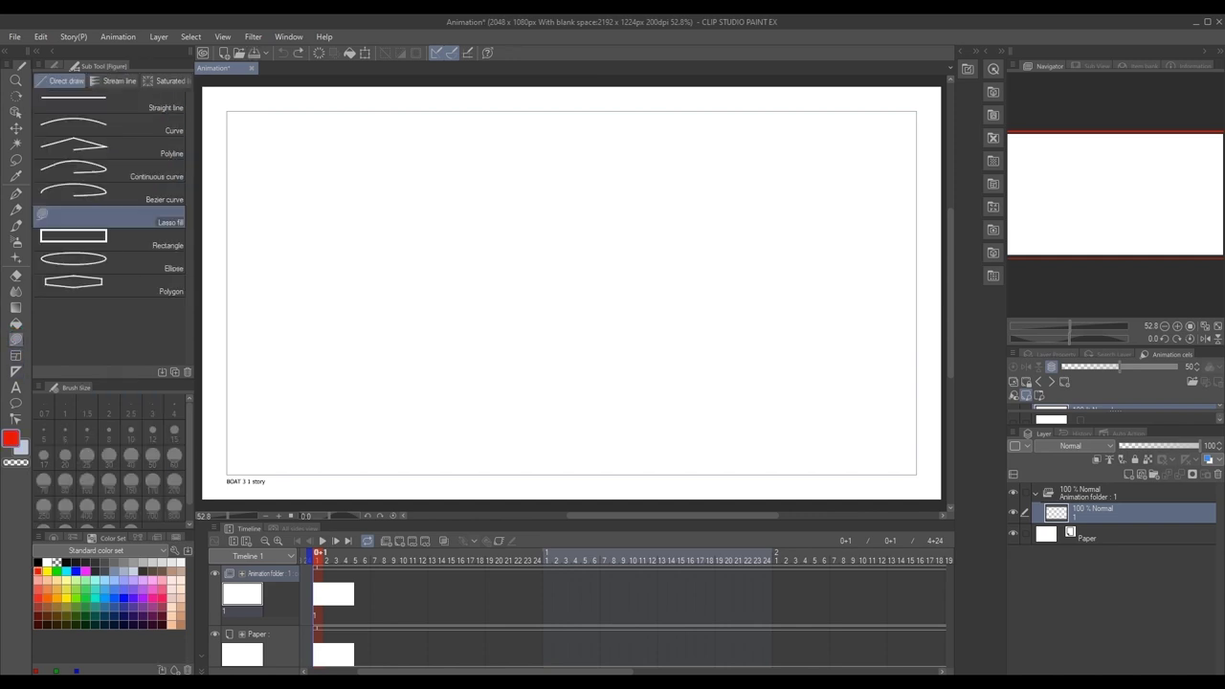
key(u)
key(u)
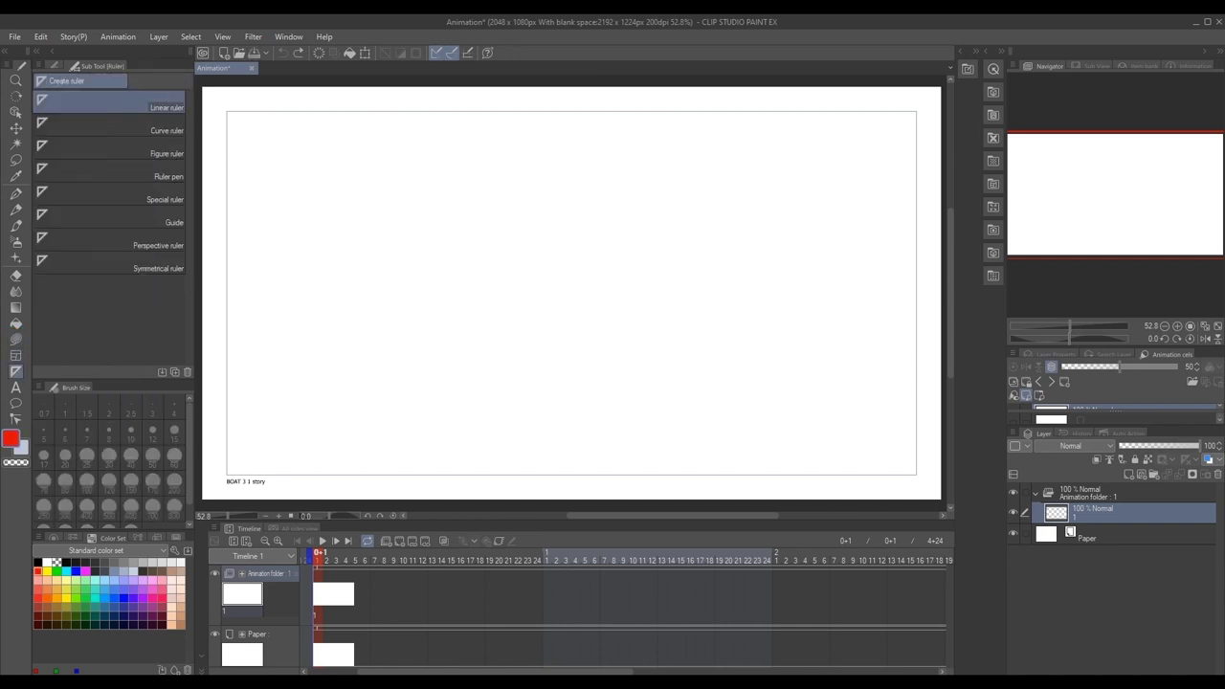
key(u)
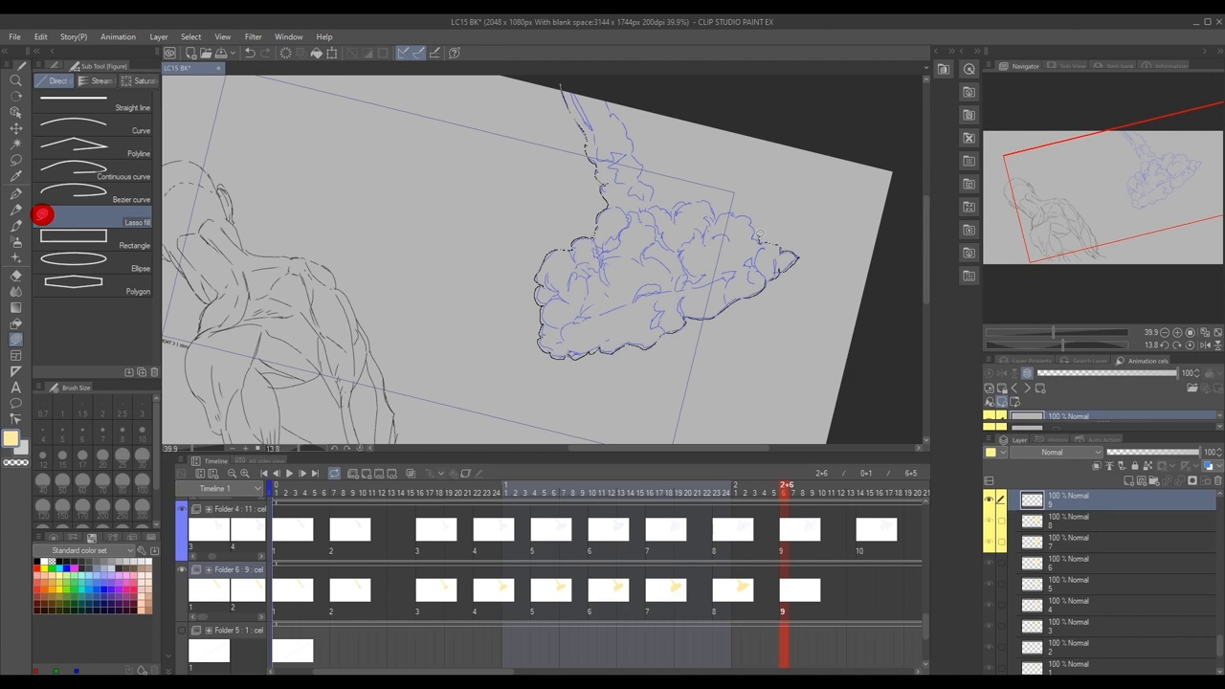
Fill the smoke cloud outlines with pale yellow on cels 9 and 10 of Folder 6 using Lasso fill.
drag(611, 96, 565, 88)
key(period)
drag(583, 131, 572, 91)
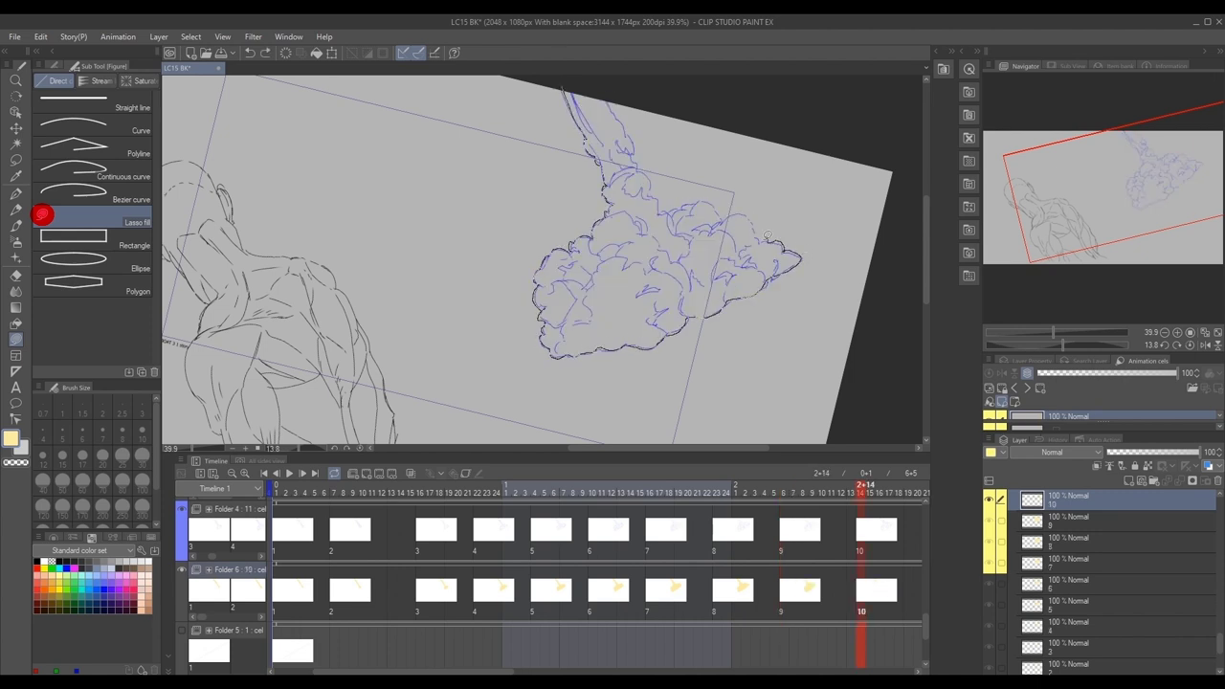
mouse_move(629, 128)
mouse_down()
mouse_move(610, 97)
mouse_move(571, 77)
mouse_up()
key(ctrl+Right)
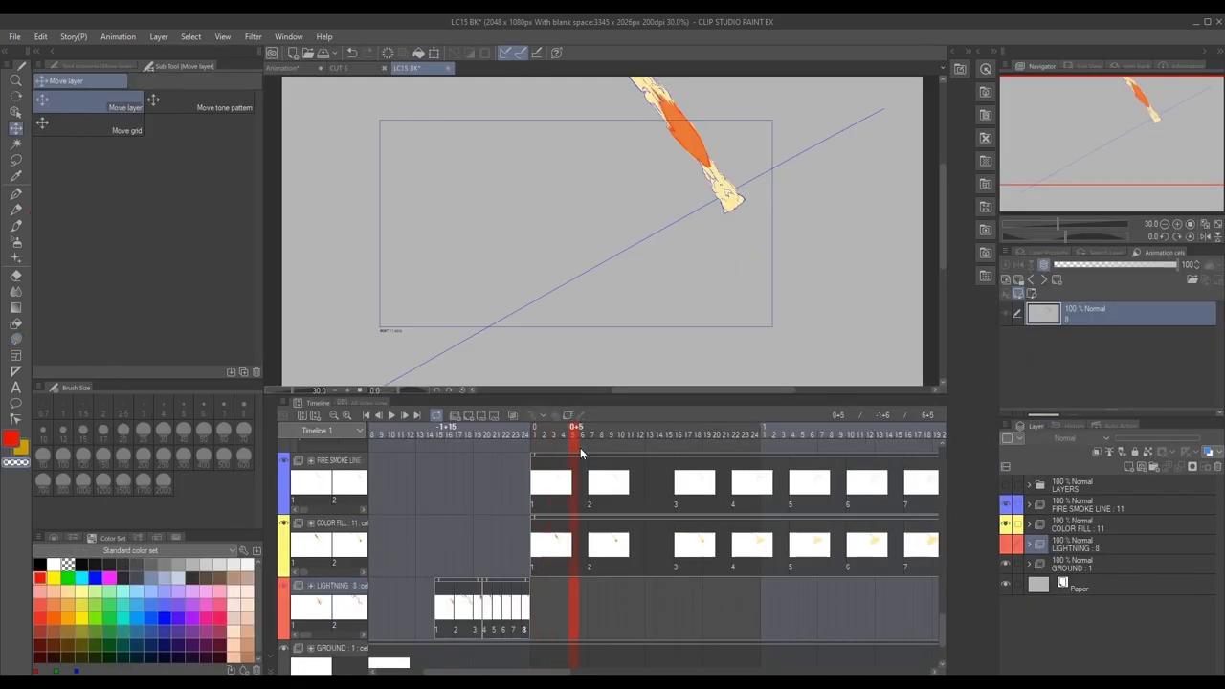
Scrub through the LC15 BK timeline to frame 3+2 and view the smoke animation with the palettes hidden.
drag(580, 447, 907, 469)
drag(549, 672, 668, 668)
drag(469, 437, 793, 437)
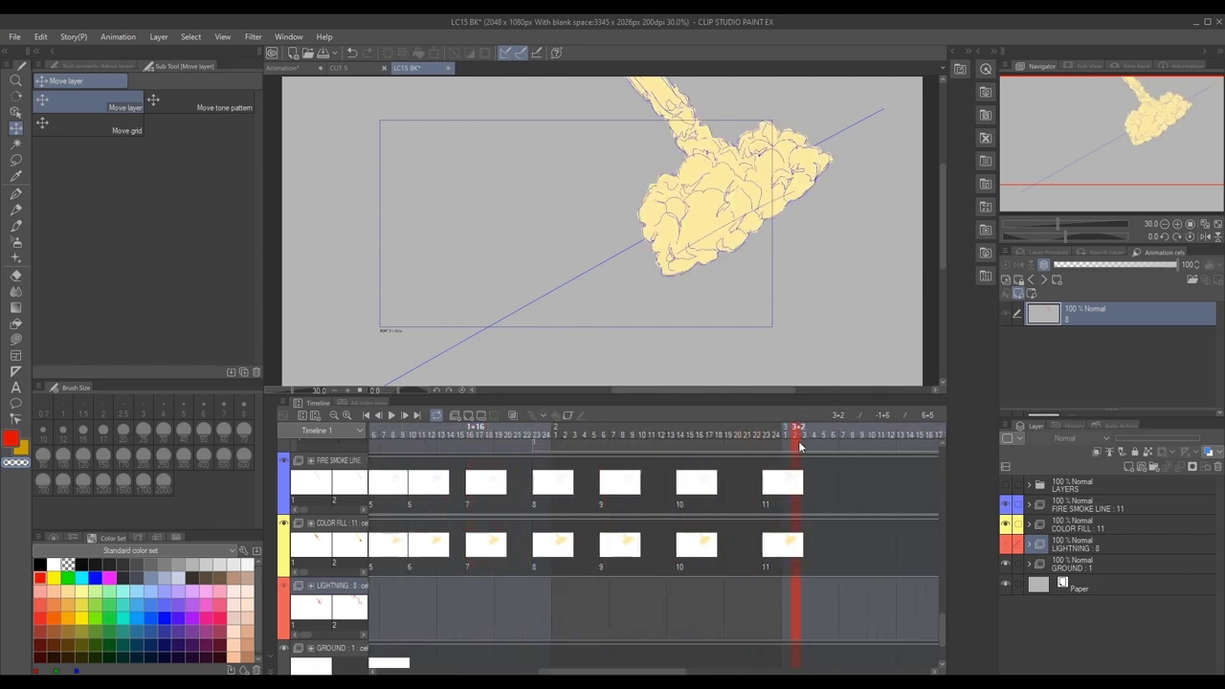
key(Tab)
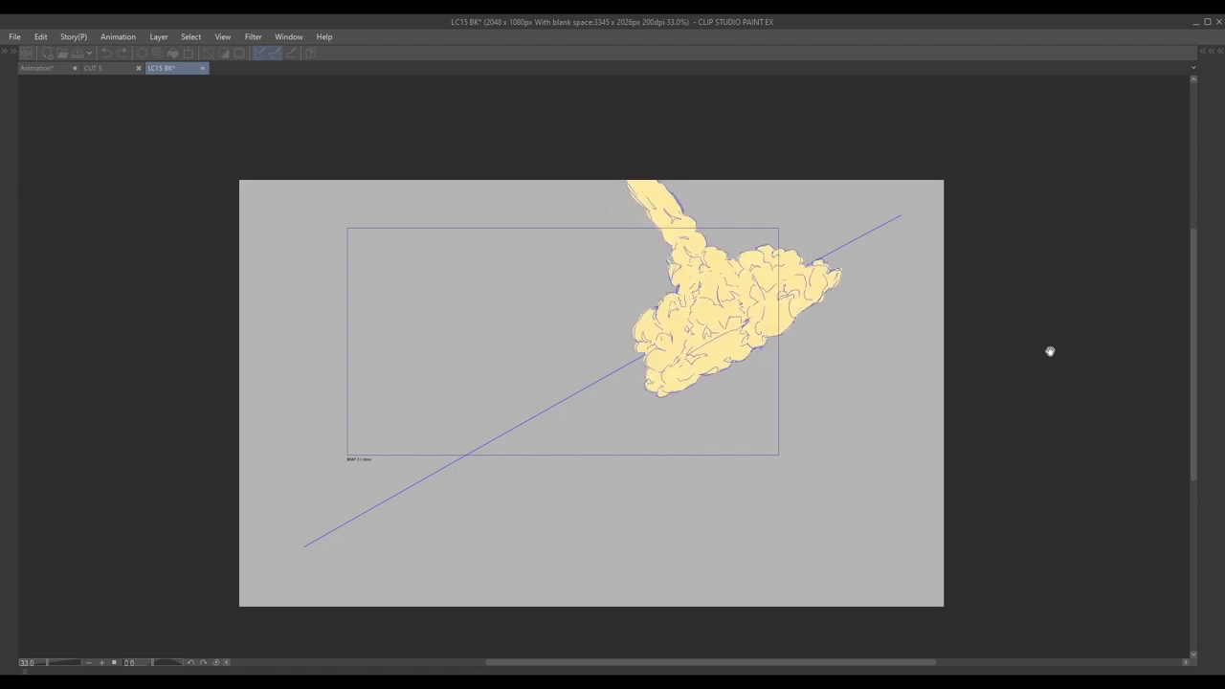
key(Tab)
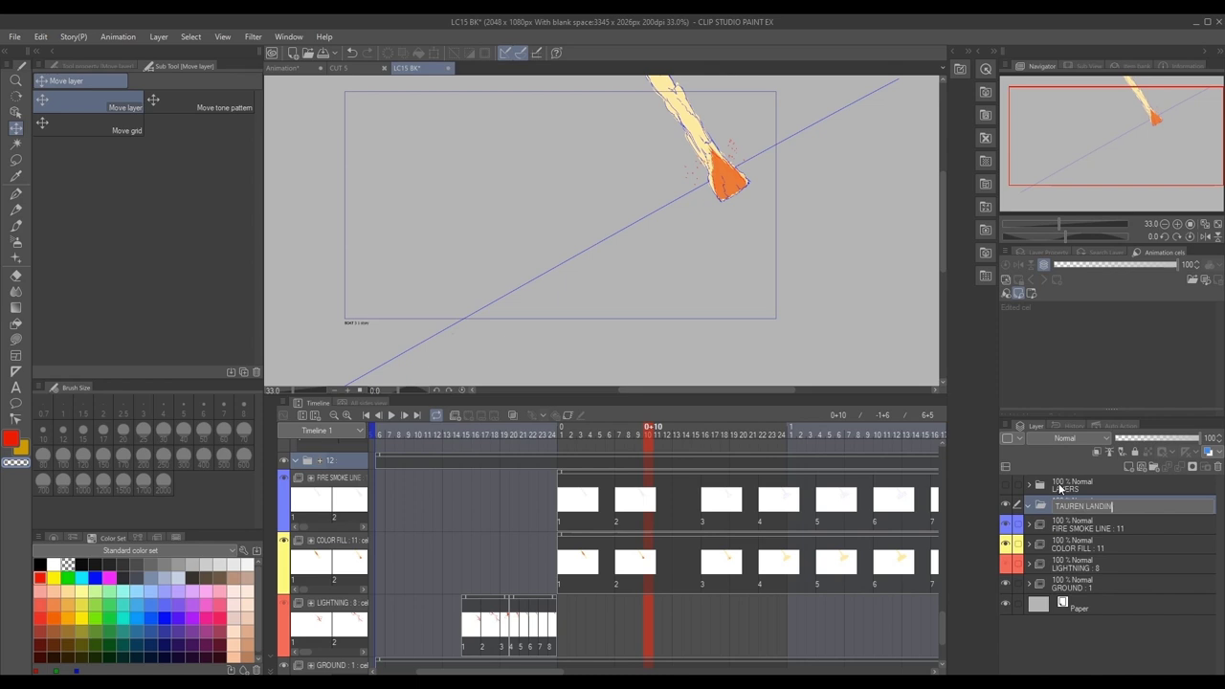
Name the layer folder TAUREN LANDING and open the palette color choices.
click(1029, 505)
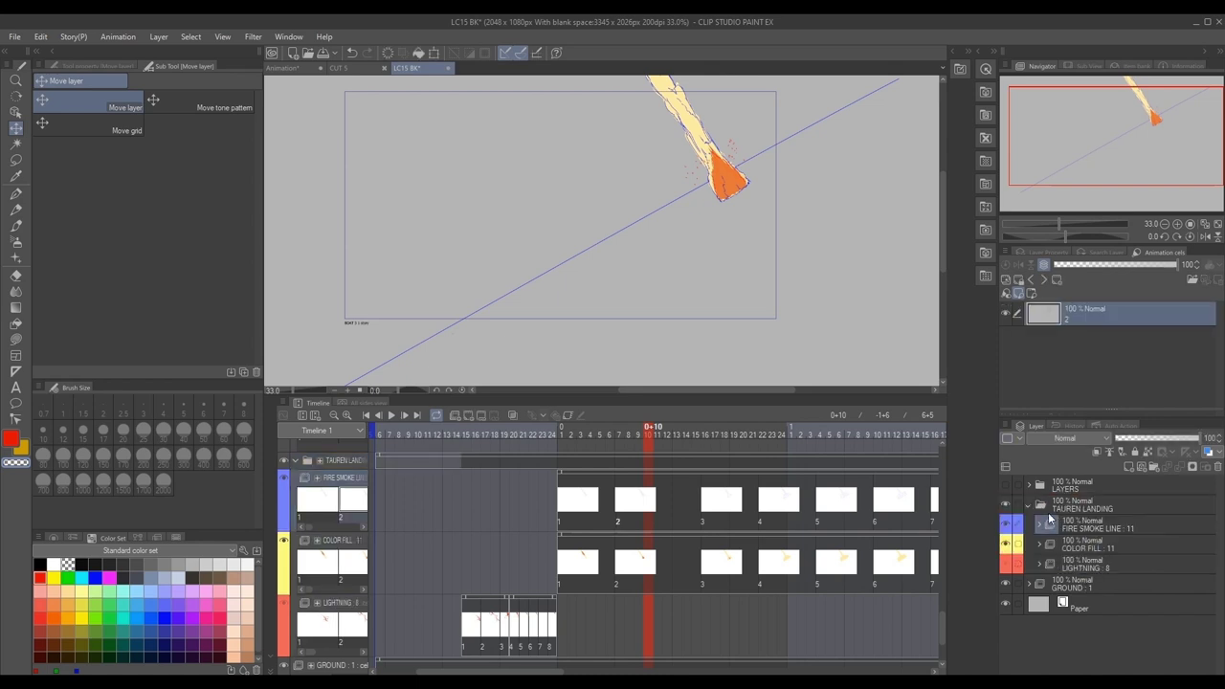
click(1020, 440)
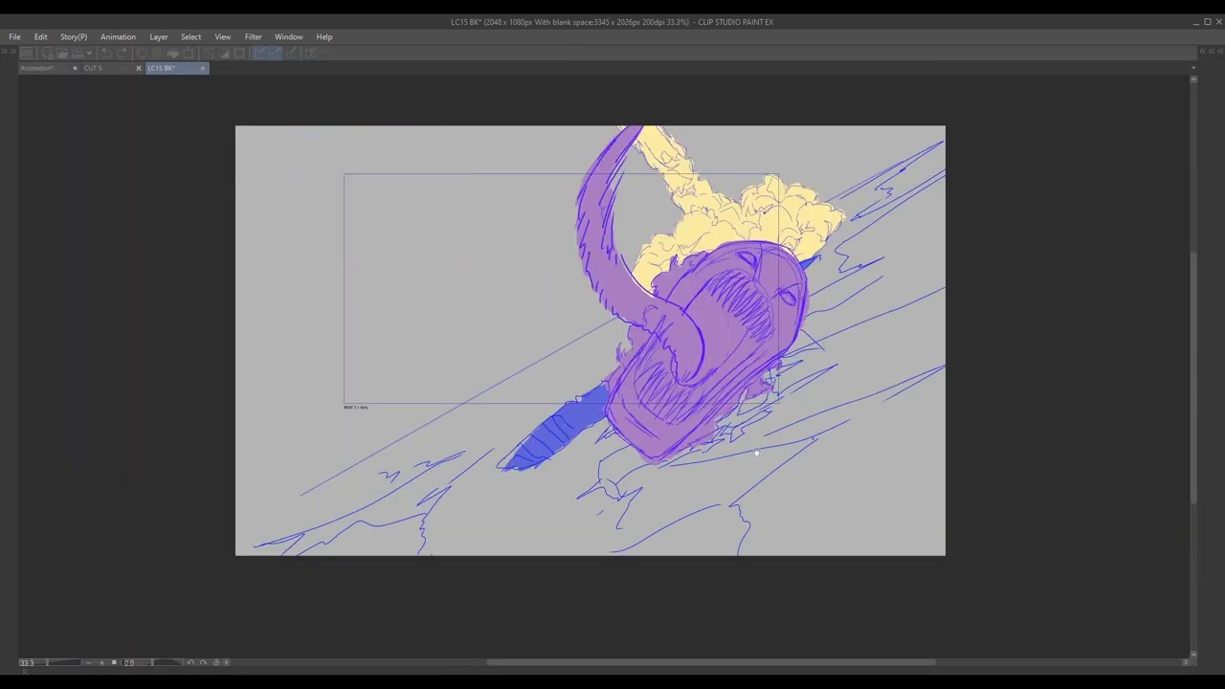
Scrub through the LC15 timeline to frame 3+20 and examine the monster, smoke and character animation.
key(Tab)
key(Tab)
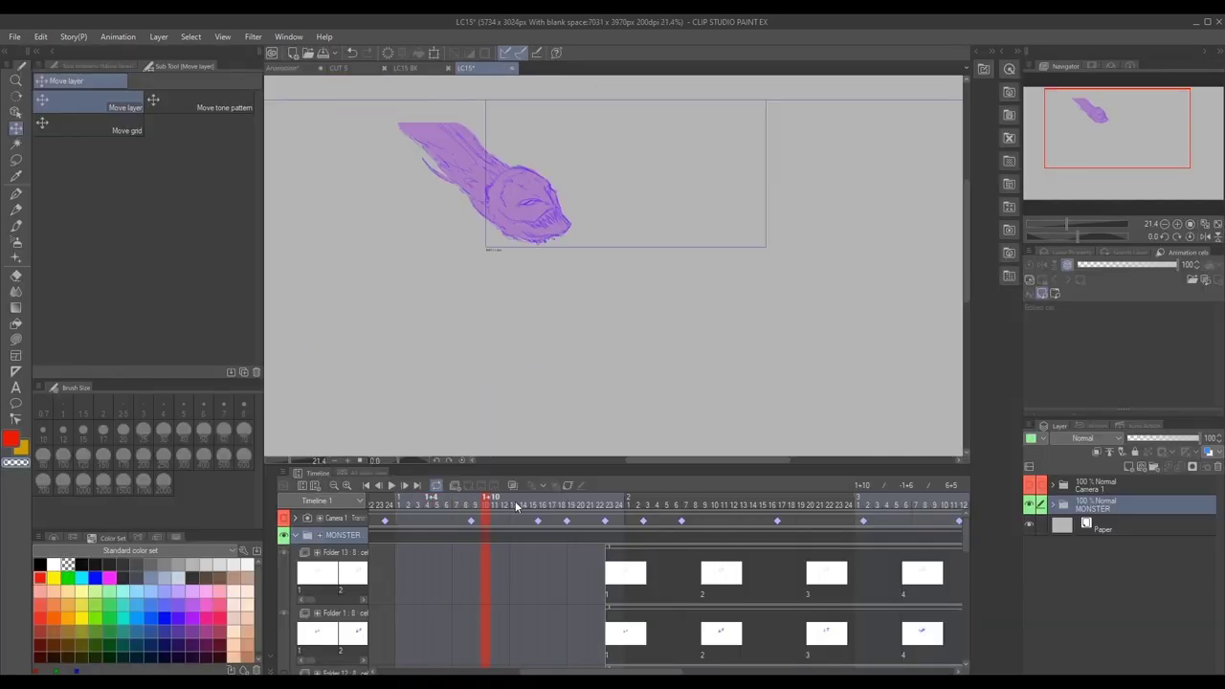
drag(487, 499, 849, 499)
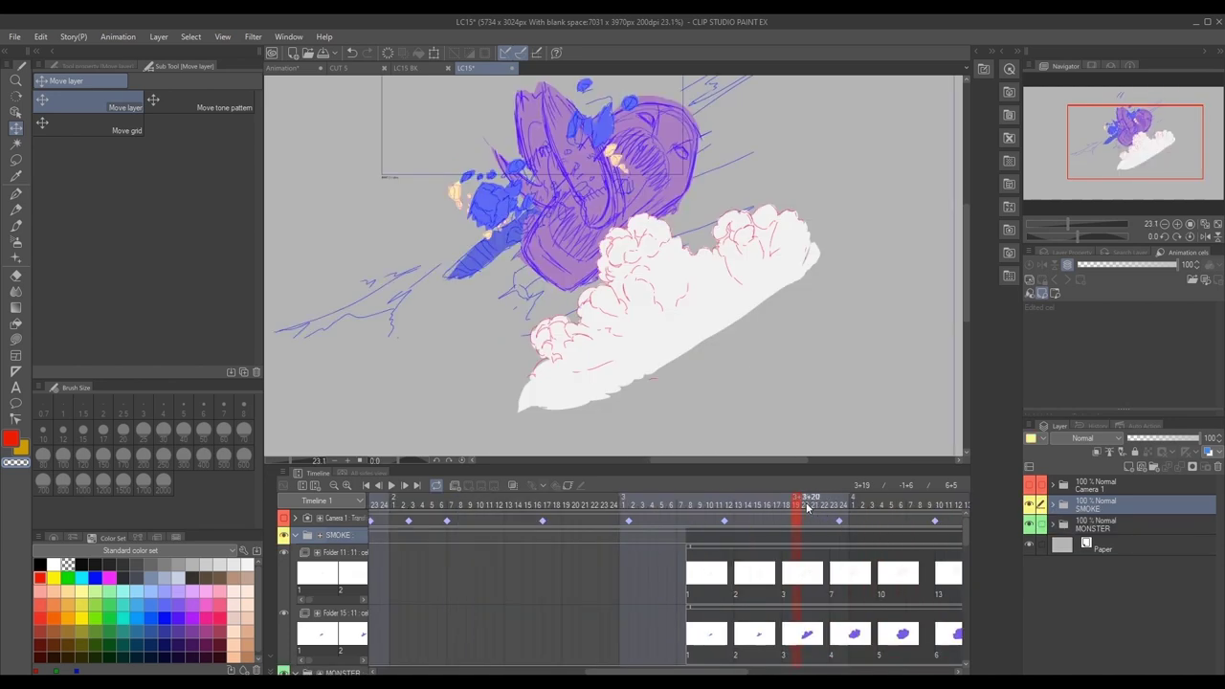
drag(806, 507, 950, 505)
scroll(705, 296, down, 4)
drag(929, 585, 918, 507)
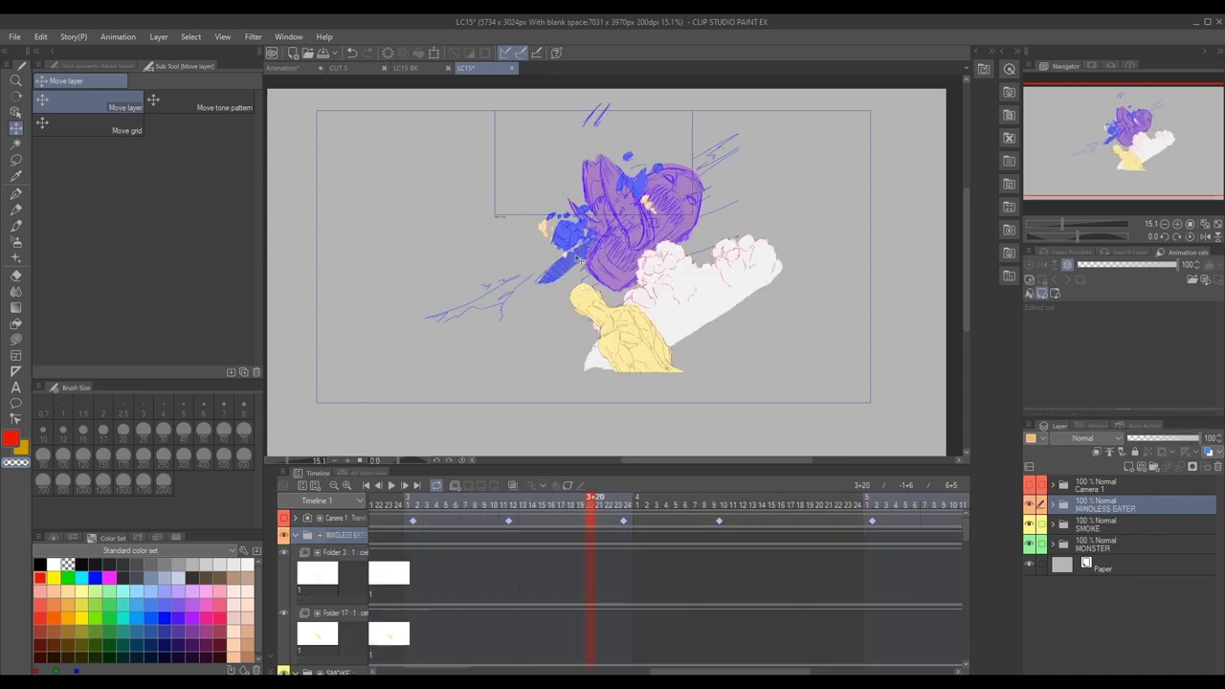
scroll(599, 256, up, 4)
scroll(601, 259, down, 2)
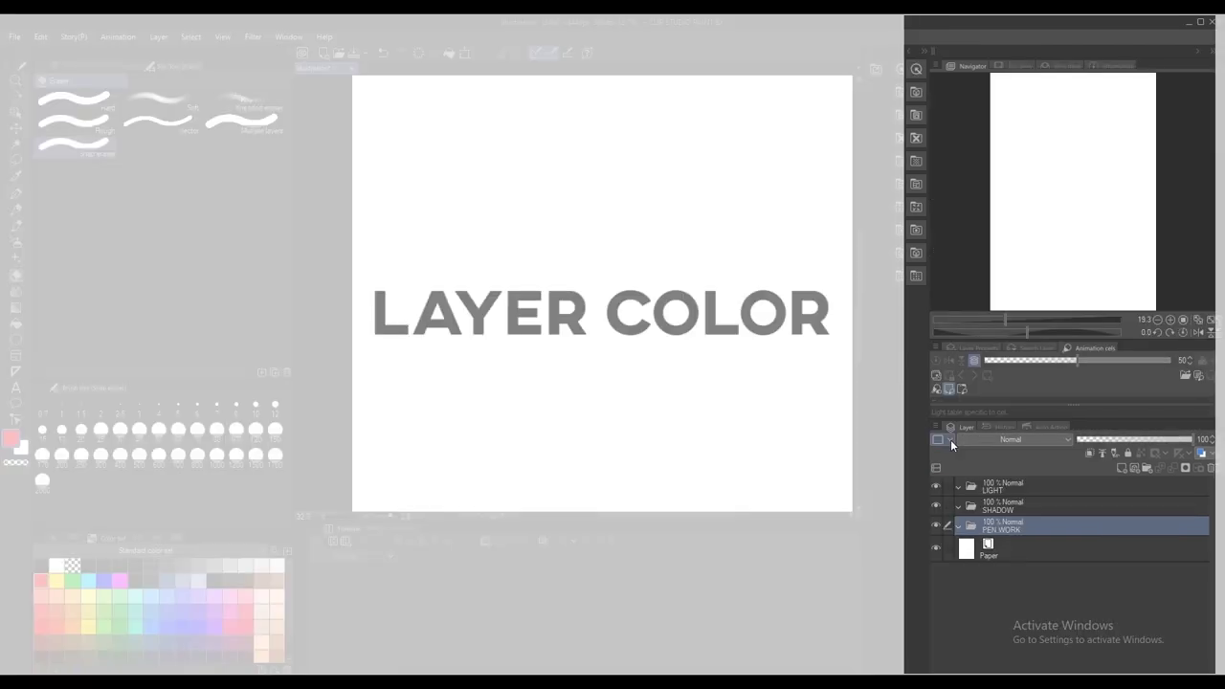
Set the folder palette colors to purple for PEN WORK, blue for SHADOW and red for LIGHT.
click(950, 439)
click(950, 542)
click(1039, 507)
click(950, 439)
click(970, 523)
click(1021, 485)
click(950, 439)
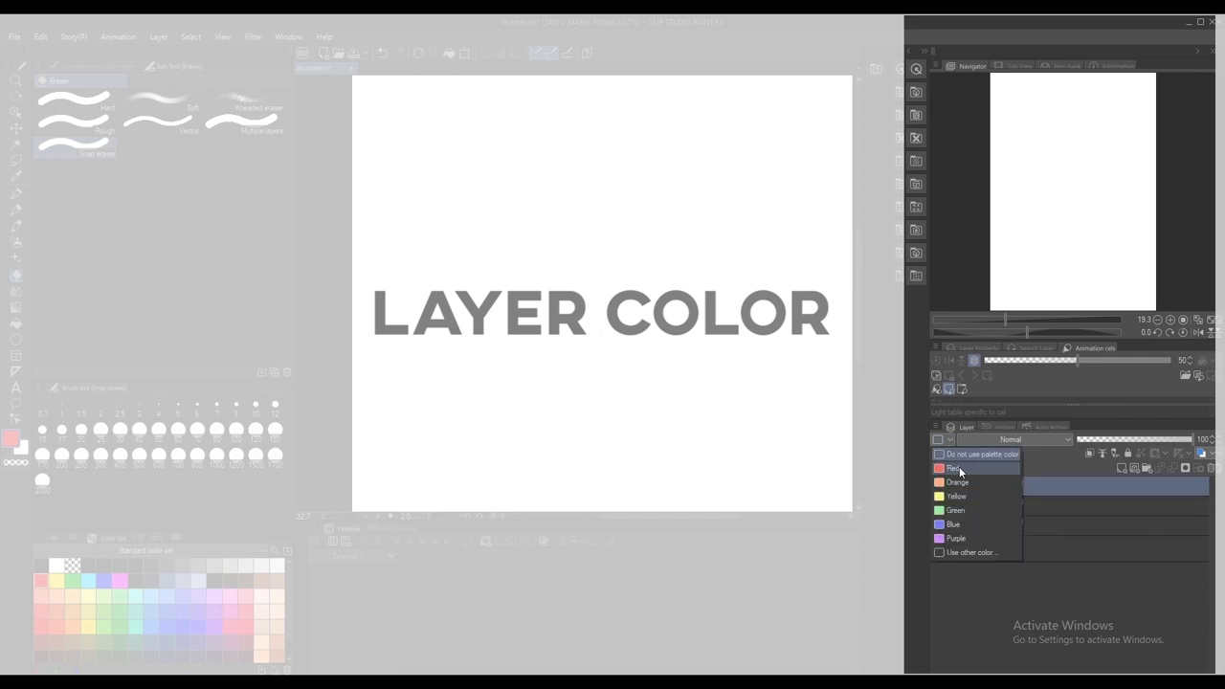
click(959, 466)
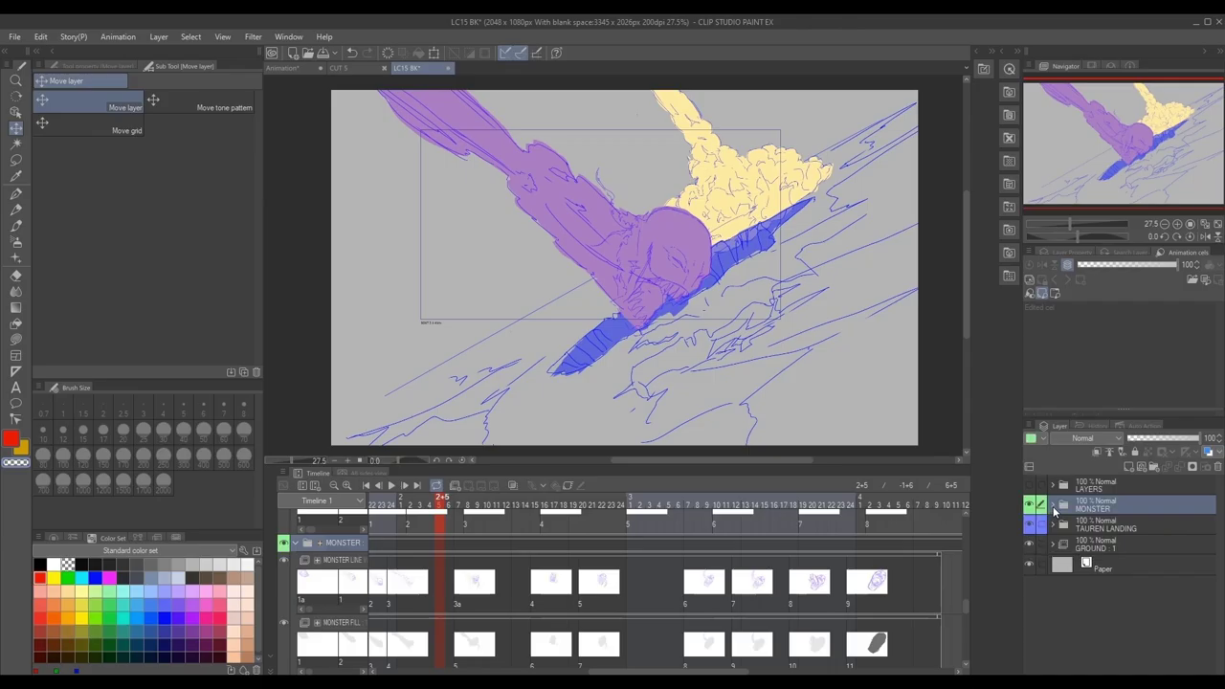
Set the GROUND folder's palette color to purple in LC15 BK and select the MONSTER folder.
click(1041, 547)
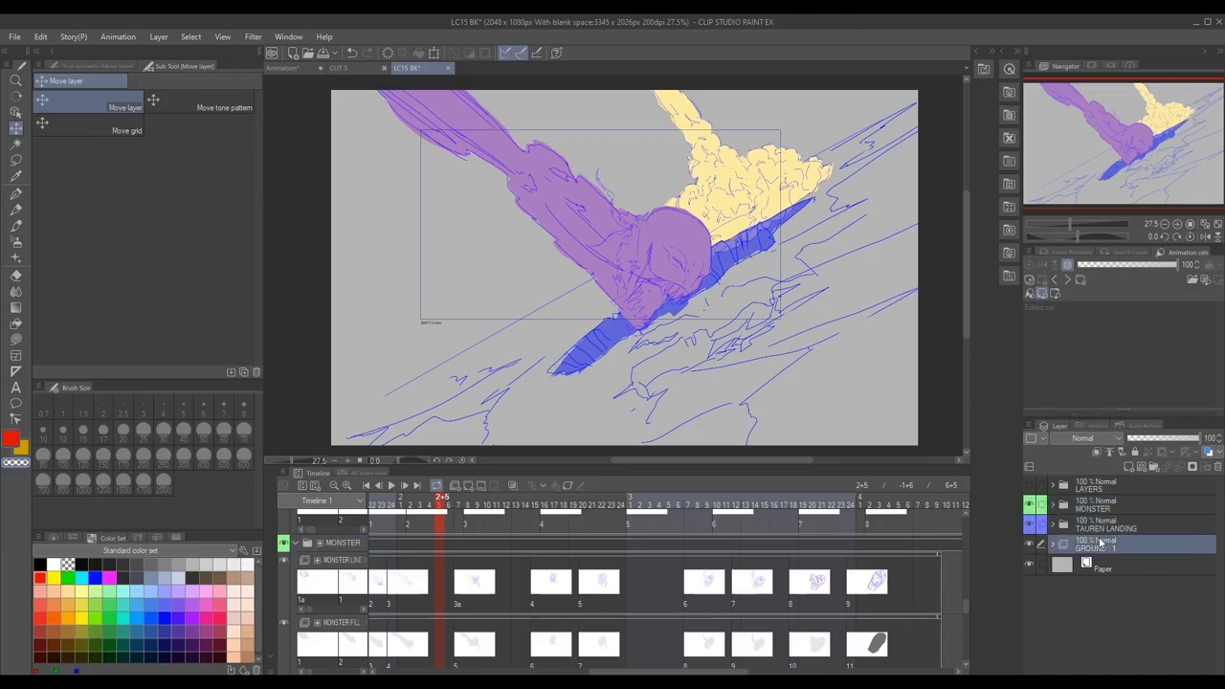
click(1095, 526)
click(1097, 506)
Toggle the visibility of the MONSTER, TAUREN LANDING and GROUND folders to check which drawings each contains.
click(1029, 504)
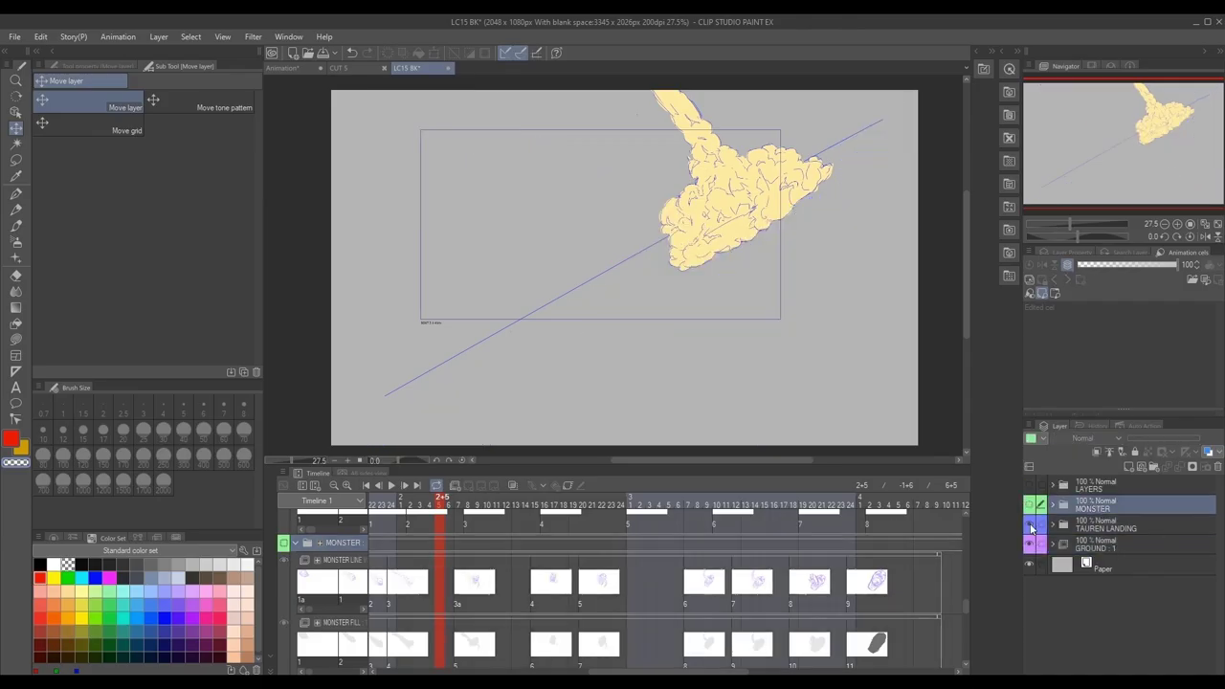
click(1028, 524)
click(1031, 543)
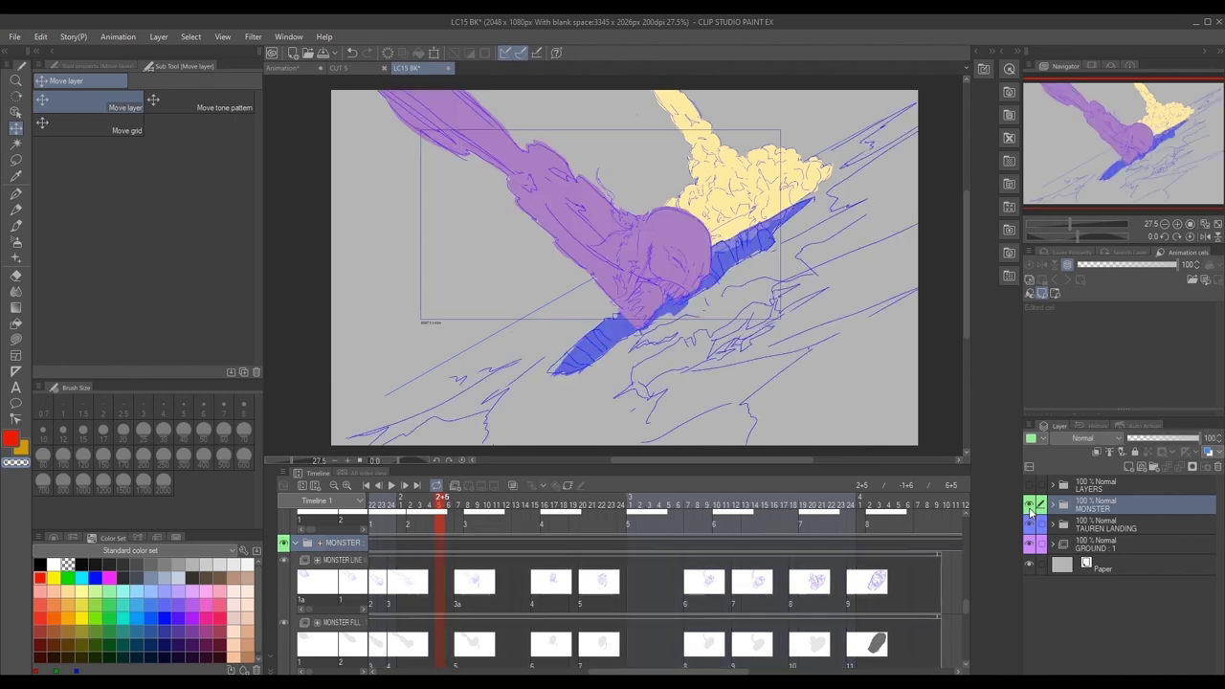